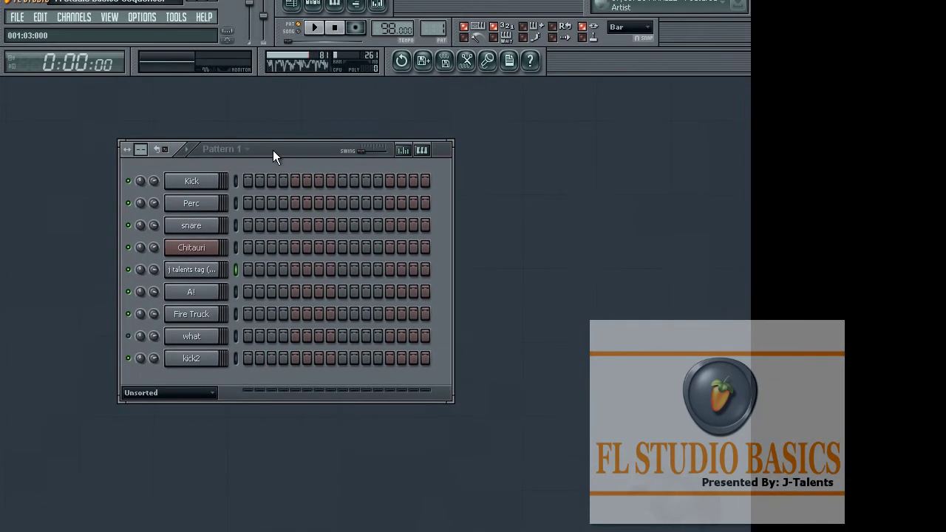
pyautogui.moveTo(273, 150); pyautogui.dragTo(272, 223)
pyautogui.click(201, 259)
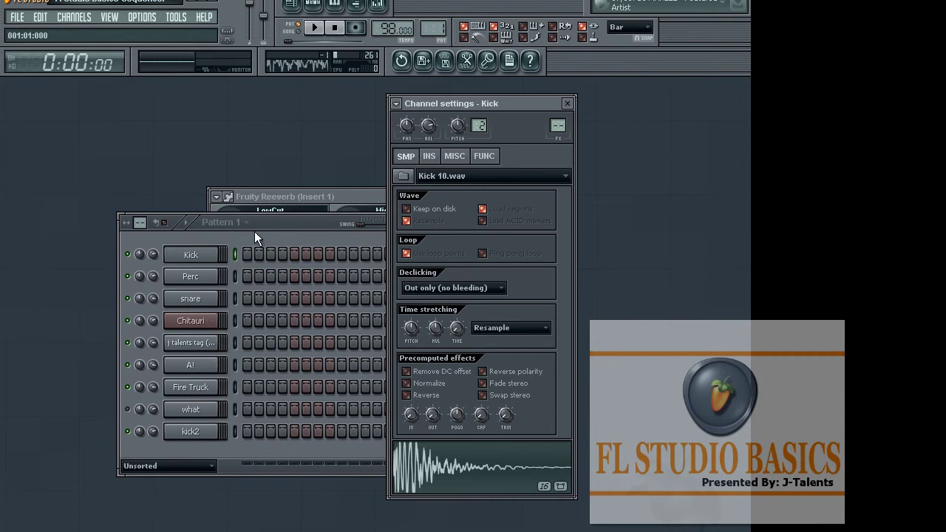
pyautogui.moveTo(270, 224); pyautogui.dragTo(283, 121)
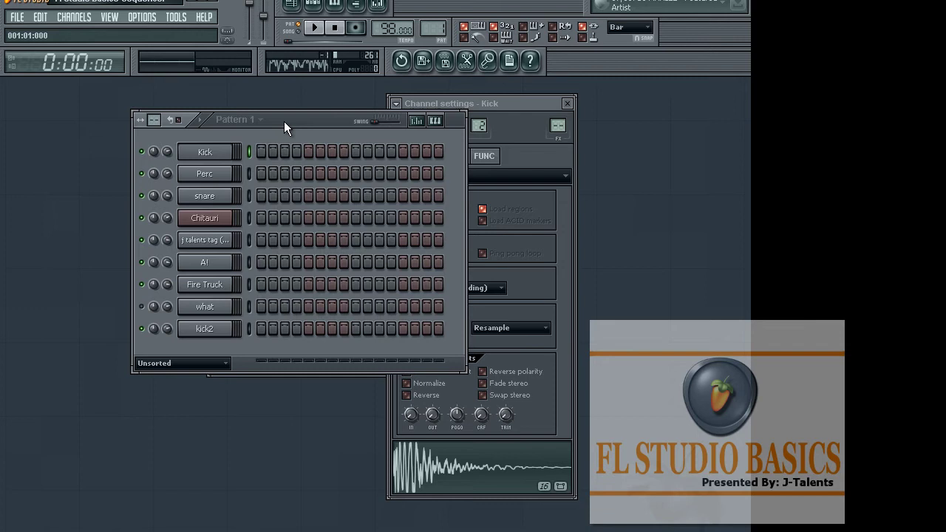
pyautogui.moveTo(284, 121); pyautogui.dragTo(294, 156)
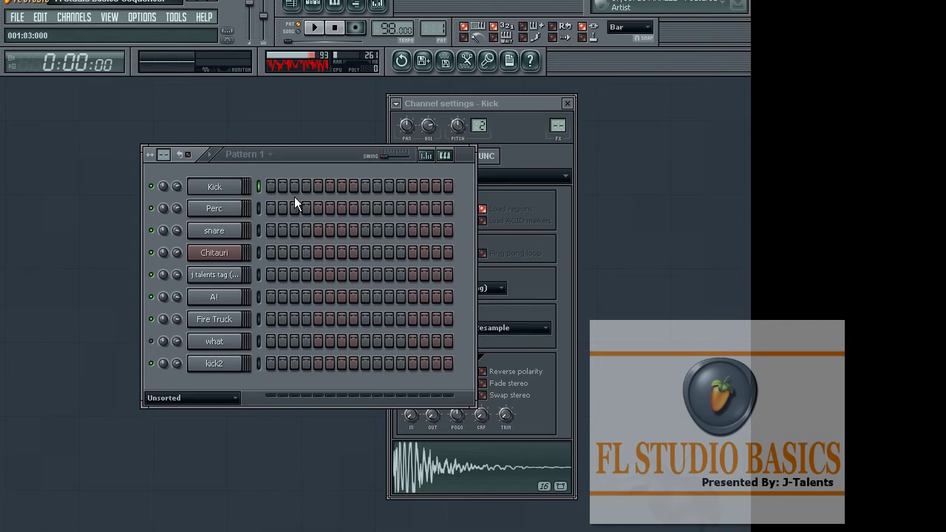
pyautogui.click(240, 193)
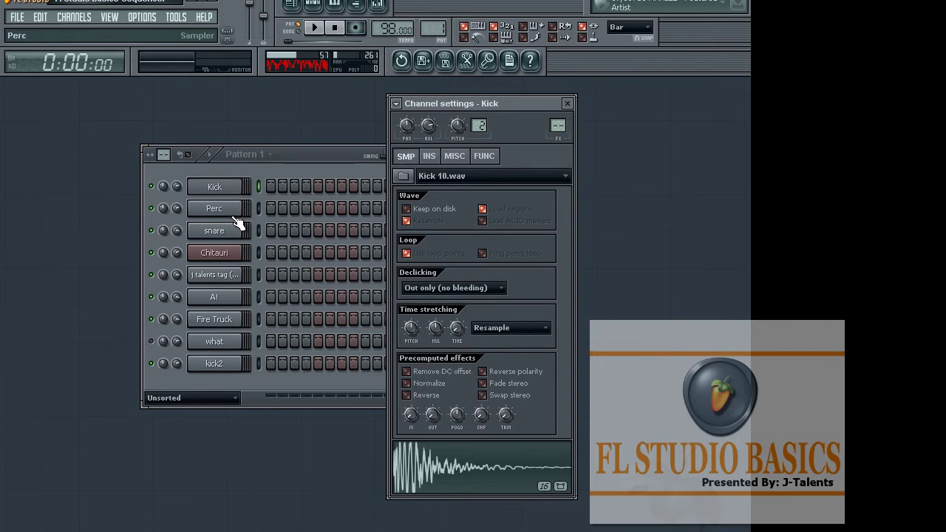
pyautogui.click(269, 187)
pyautogui.click(306, 188)
pyautogui.click(341, 188)
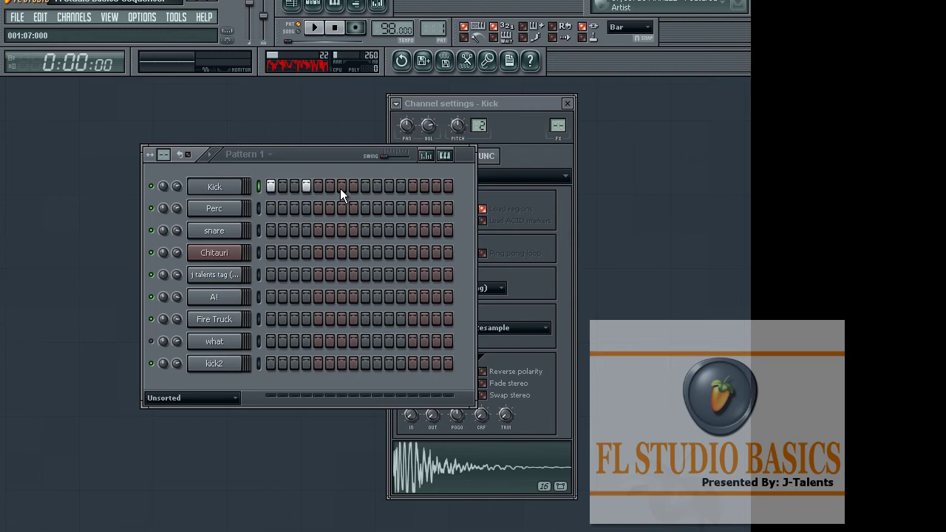
pyautogui.rightClick(341, 187)
pyautogui.rightClick(306, 188)
pyautogui.rightClick(270, 188)
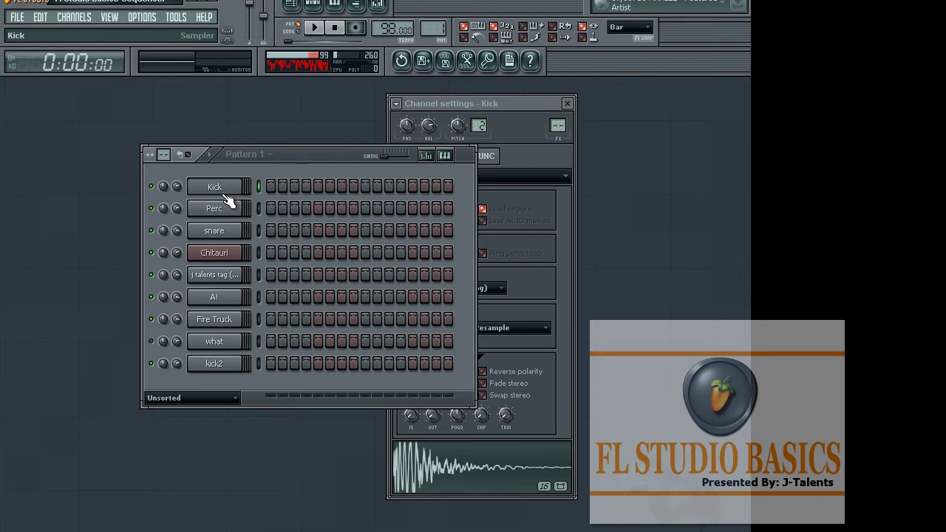
pyautogui.click(268, 187)
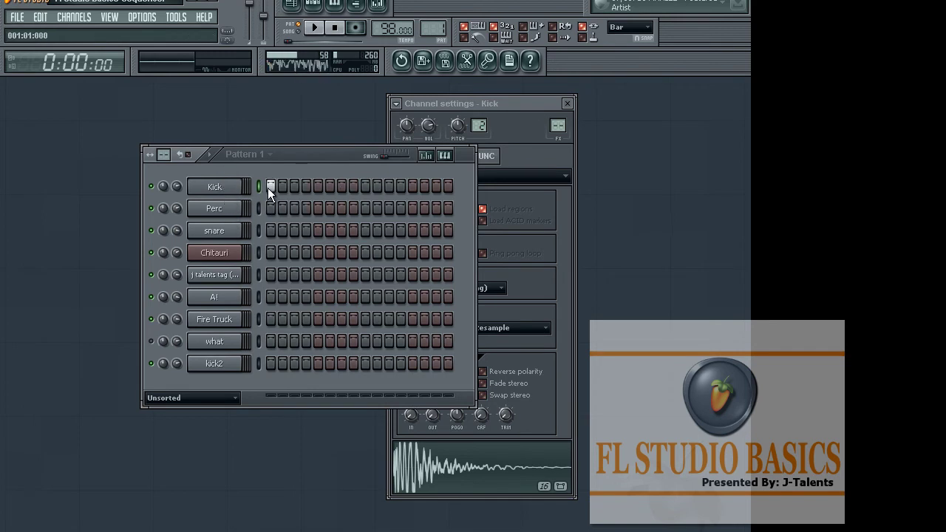
pyautogui.click(306, 188)
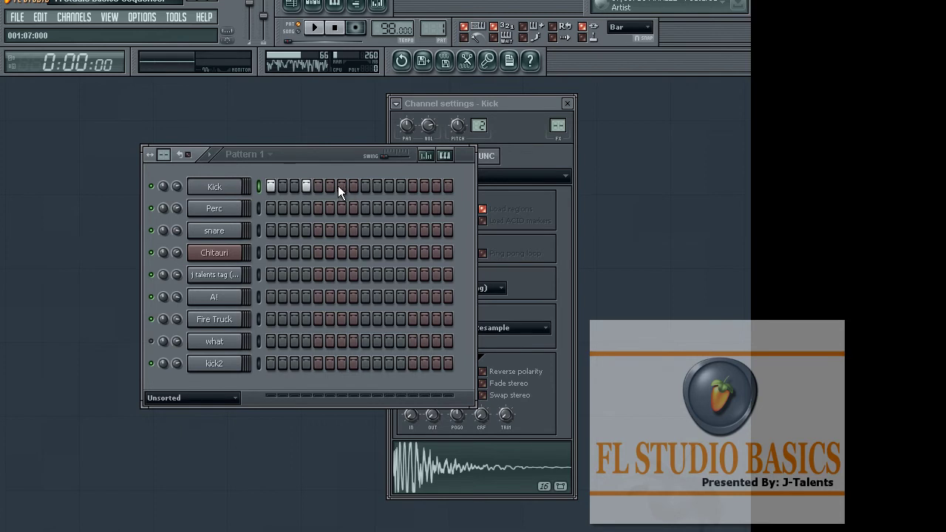
pyautogui.rightClick(306, 186)
pyautogui.rightClick(270, 186)
pyautogui.moveTo(298, 152); pyautogui.dragTo(292, 170)
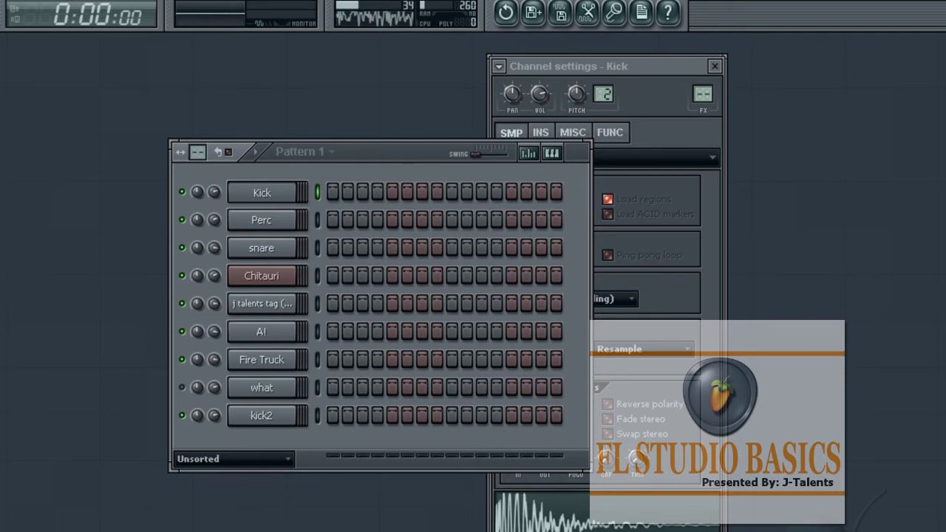
pyautogui.moveTo(407, 154); pyautogui.dragTo(397, 77)
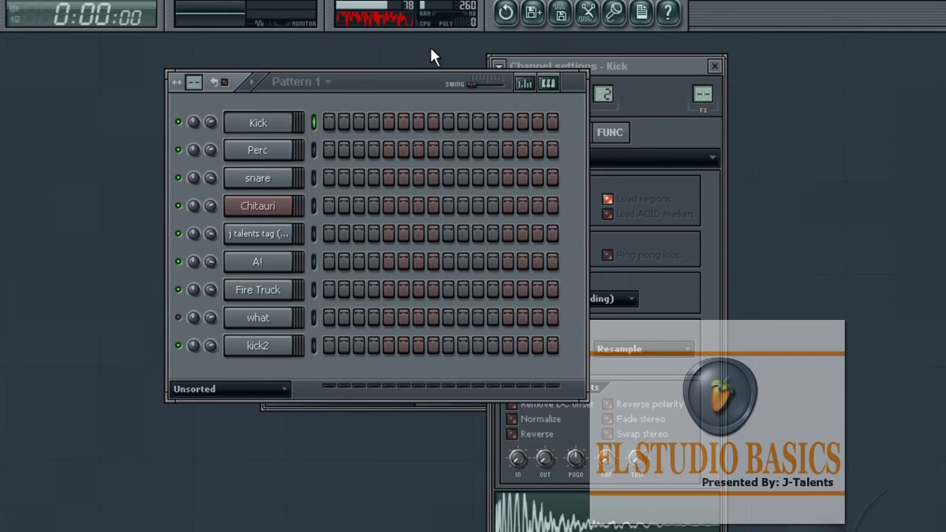
pyautogui.moveTo(354, 82); pyautogui.dragTo(356, 138)
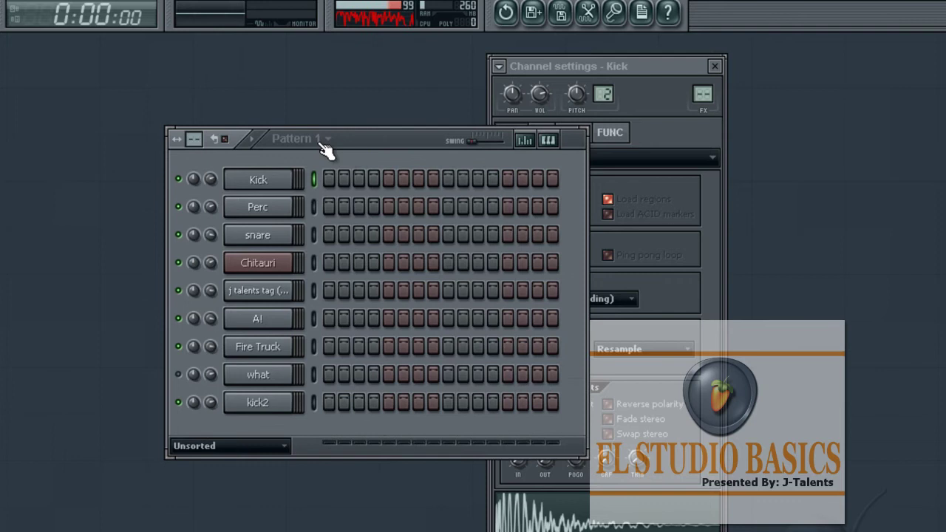
pyautogui.press('KP_Add')
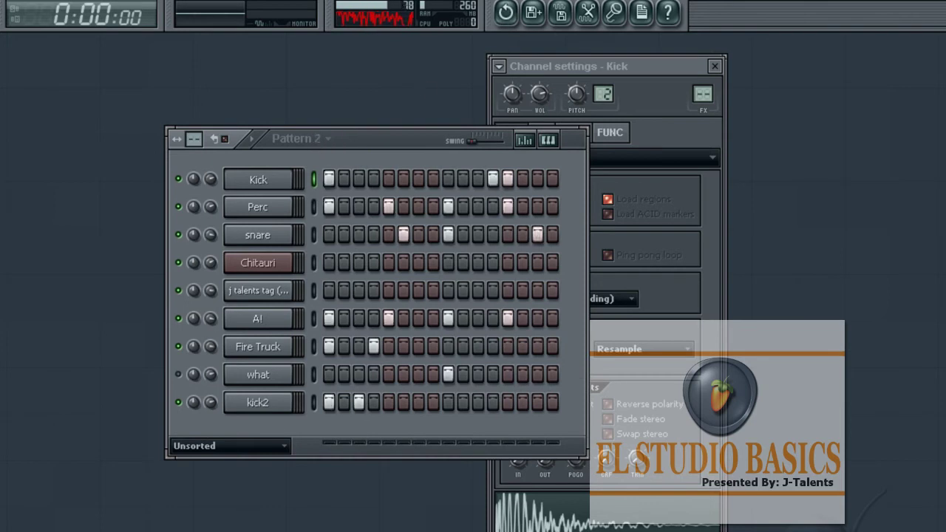
pyautogui.press('KP_Add')
pyautogui.press('KP_Add')
pyautogui.press('KP_Add')
pyautogui.press('KP_Add')
pyautogui.press('KP_Add')
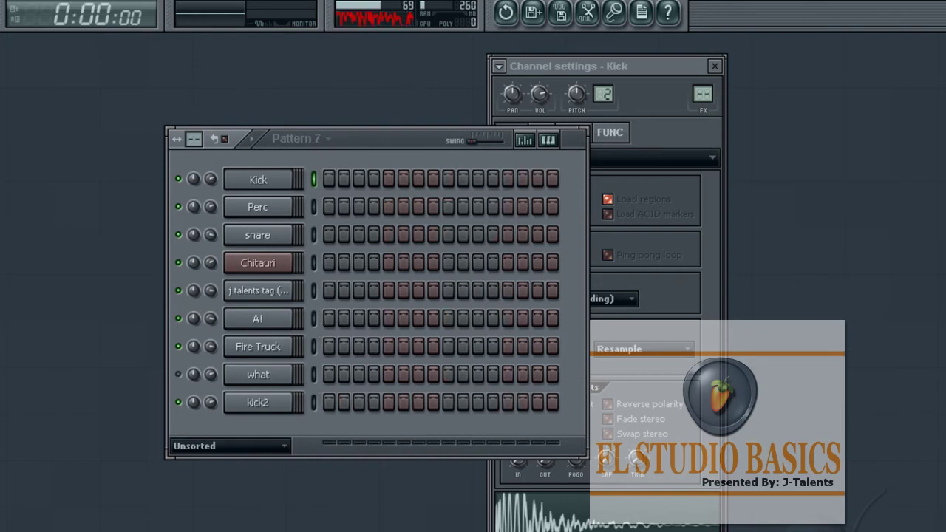
pyautogui.press('KP_Subtract')
pyautogui.press('KP_Subtract')
pyautogui.press('KP_Subtract')
pyautogui.press('KP_Subtract')
pyautogui.press('KP_Subtract')
pyautogui.press('KP_Subtract')
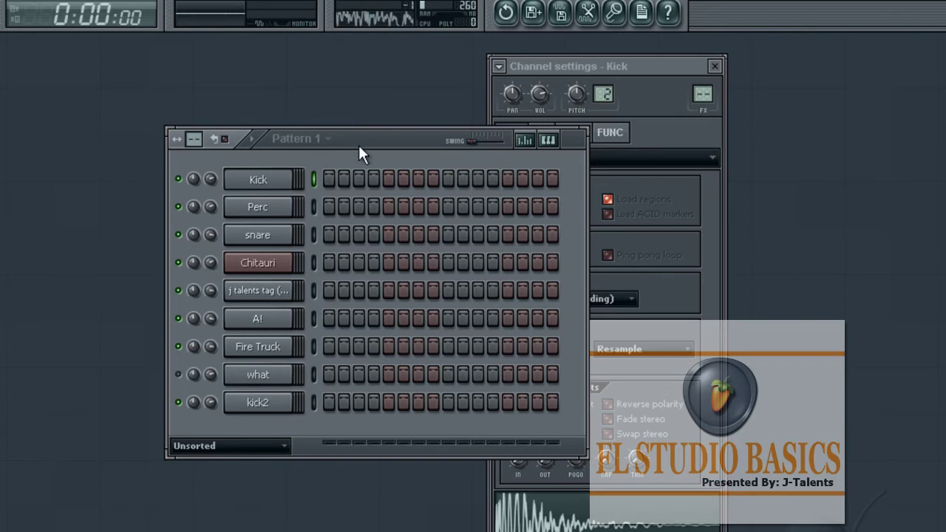
pyautogui.moveTo(358, 145); pyautogui.dragTo(353, 141)
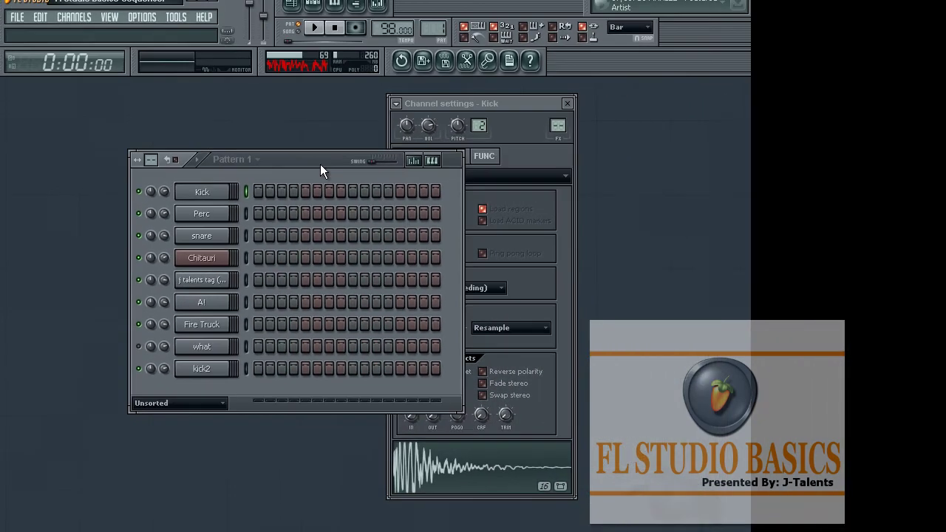
# Light the Kick row's first and fourth step buttons in the Step Sequencer.
pyautogui.moveTo(320, 164); pyautogui.dragTo(319, 209)
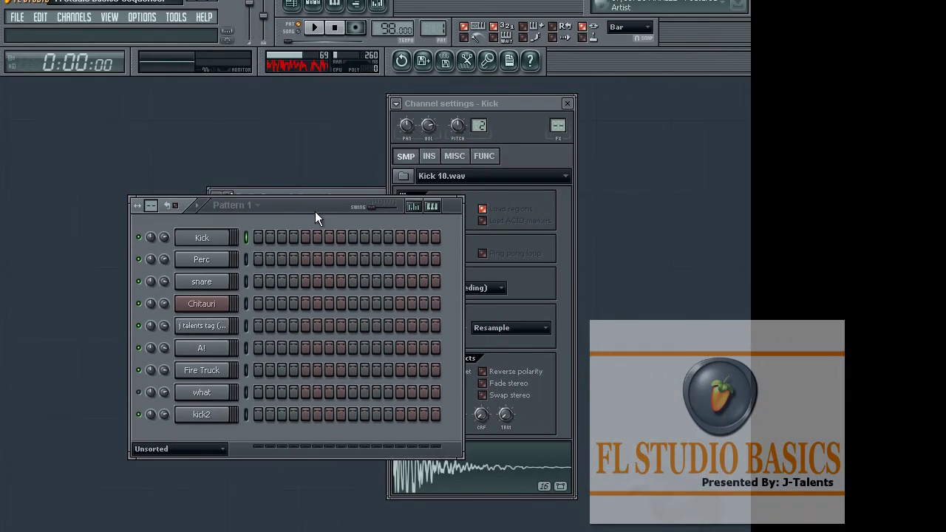
pyautogui.moveTo(259, 239); pyautogui.dragTo(265, 169)
pyautogui.click(271, 167)
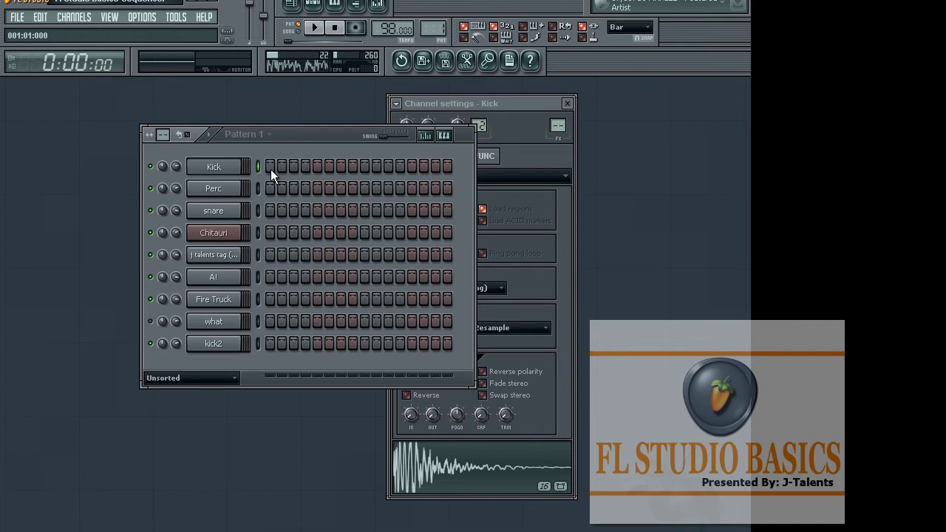
pyautogui.click(270, 169)
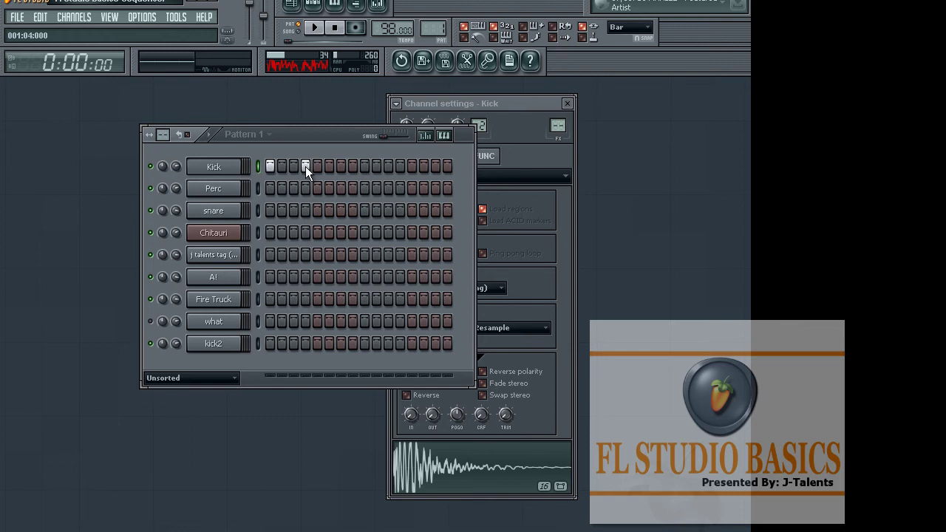
pyautogui.click(232, 170)
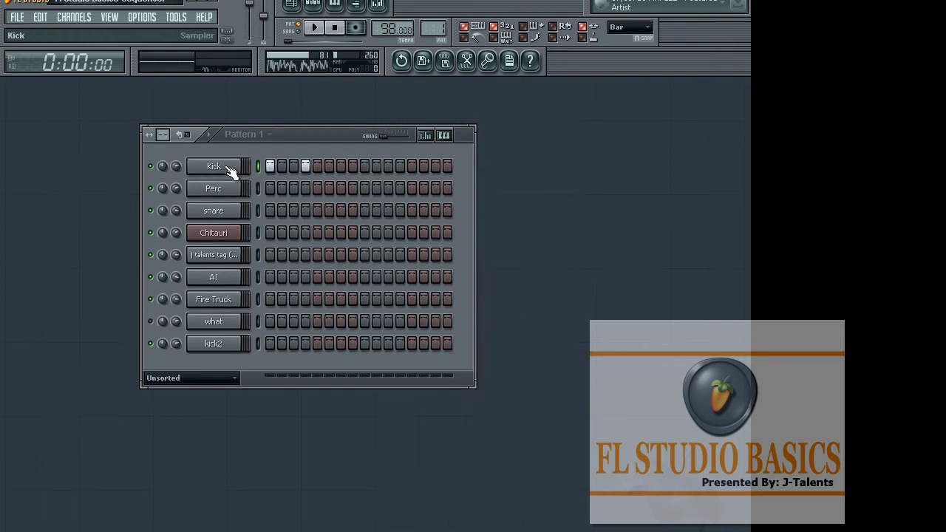
pyautogui.click(231, 170)
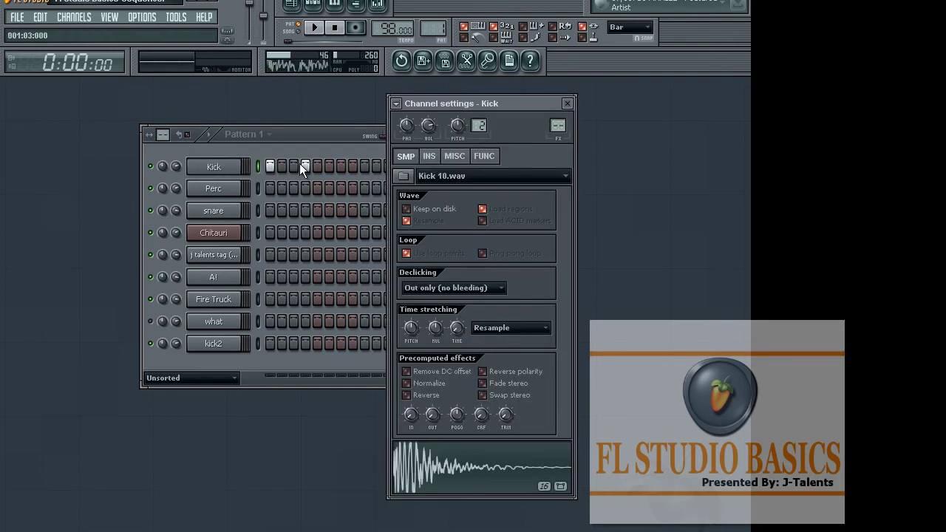
pyautogui.moveTo(303, 137); pyautogui.dragTo(286, 164)
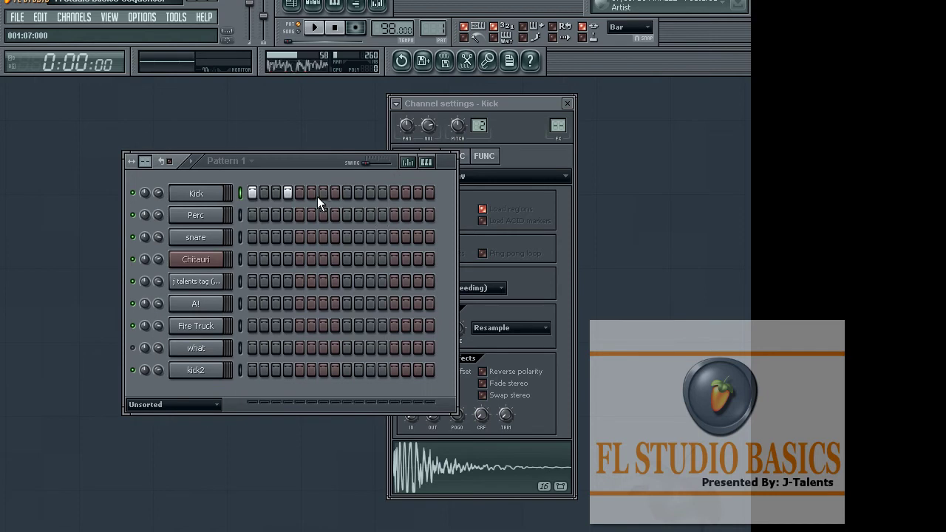
# Erase the Kick hits on steps 1 and 4, then fill Perc on steps 1, 5, 9 and 13.
pyautogui.rightClick(288, 192)
pyautogui.rightClick(252, 192)
pyautogui.click(211, 218)
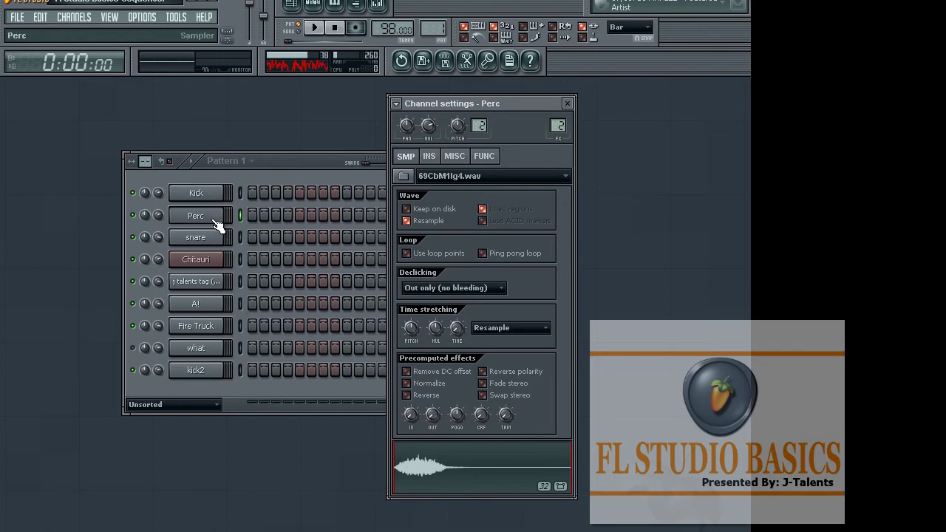
pyautogui.moveTo(298, 168); pyautogui.dragTo(291, 191)
pyautogui.rightClick(194, 237)
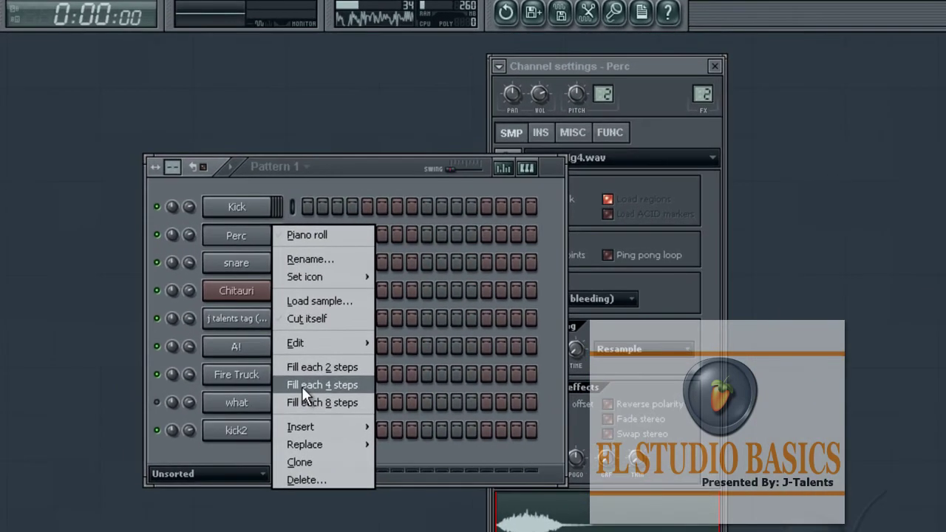
pyautogui.click(302, 386)
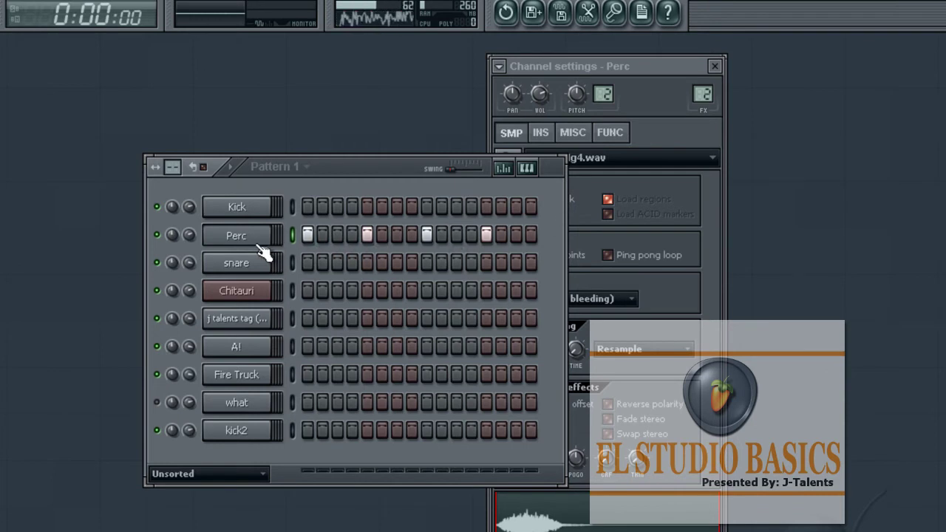
# Play and stop Pattern 1 to hear Perc's every-fourth-step hits.
pyautogui.moveTo(363, 167); pyautogui.dragTo(363, 116)
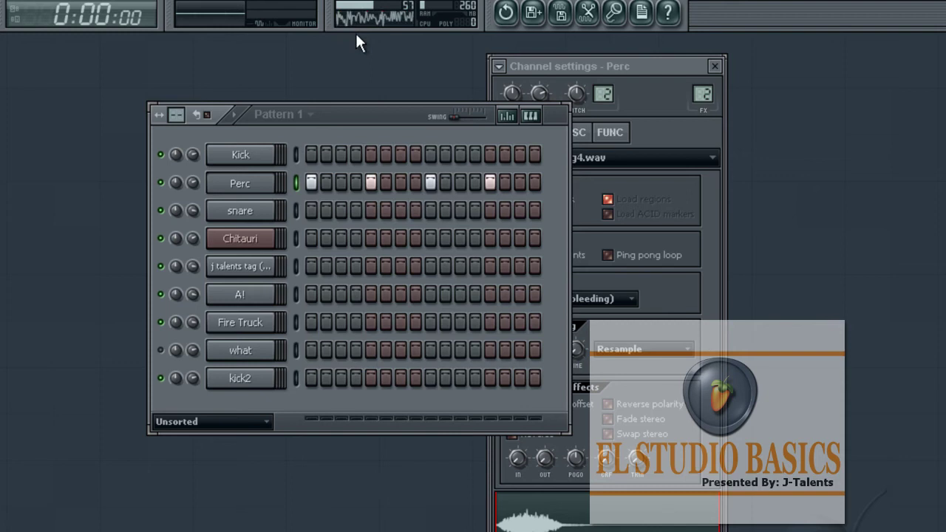
pyautogui.press('space')
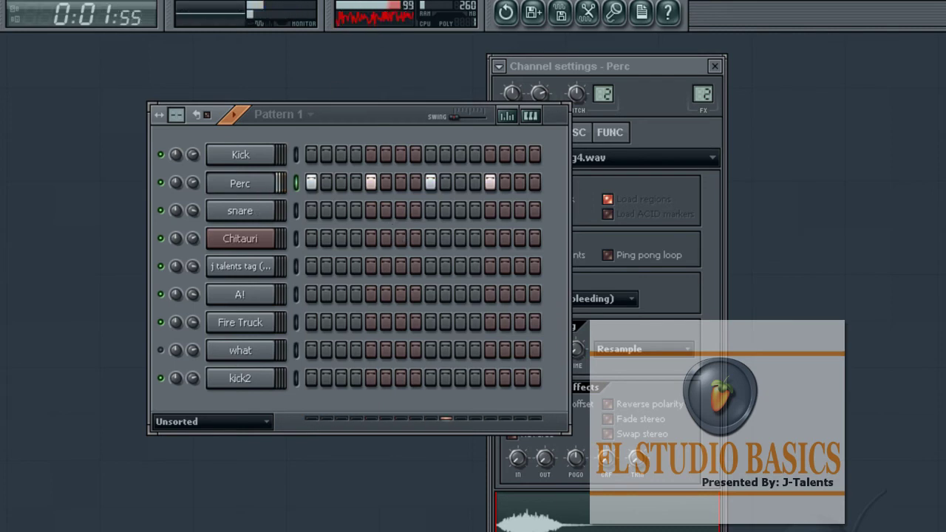
pyautogui.press('space')
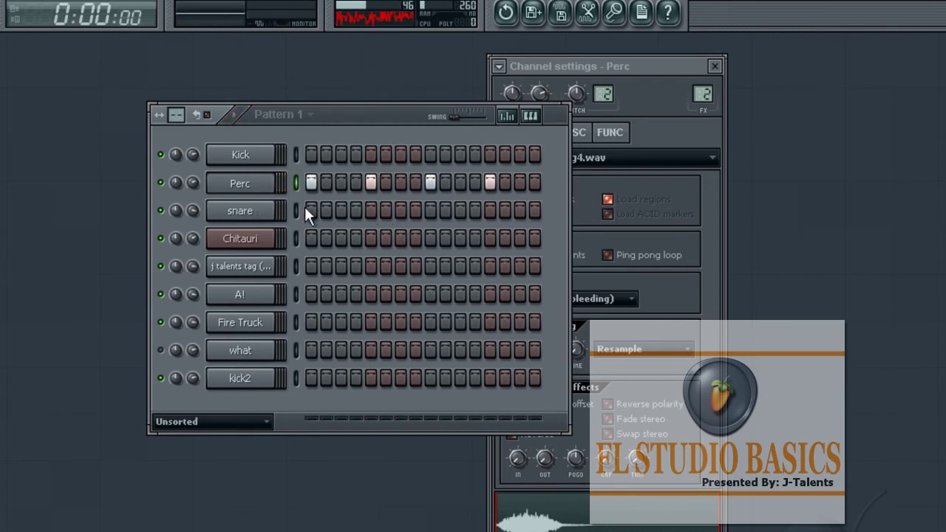
# Show the Kick channel's settings in place of Perc's.
pyautogui.click(490, 182)
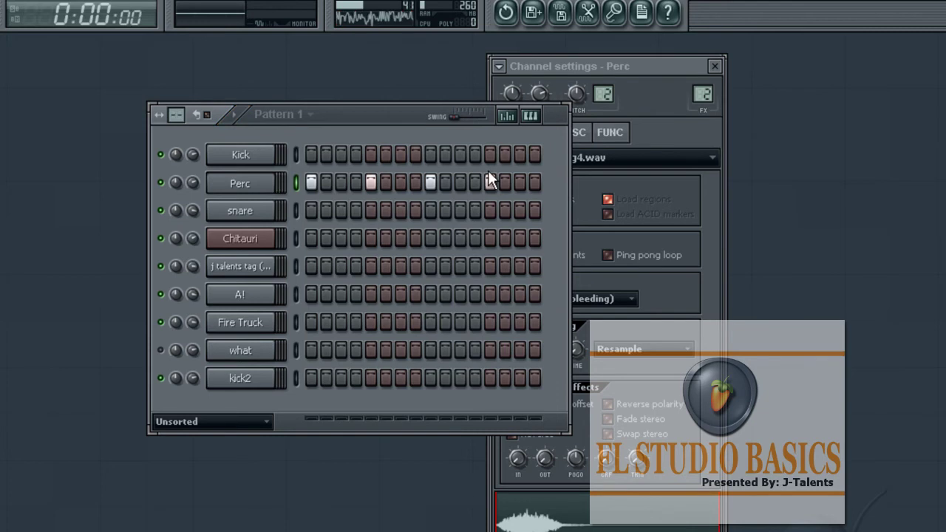
pyautogui.click(255, 156)
pyautogui.moveTo(356, 118); pyautogui.dragTo(353, 133)
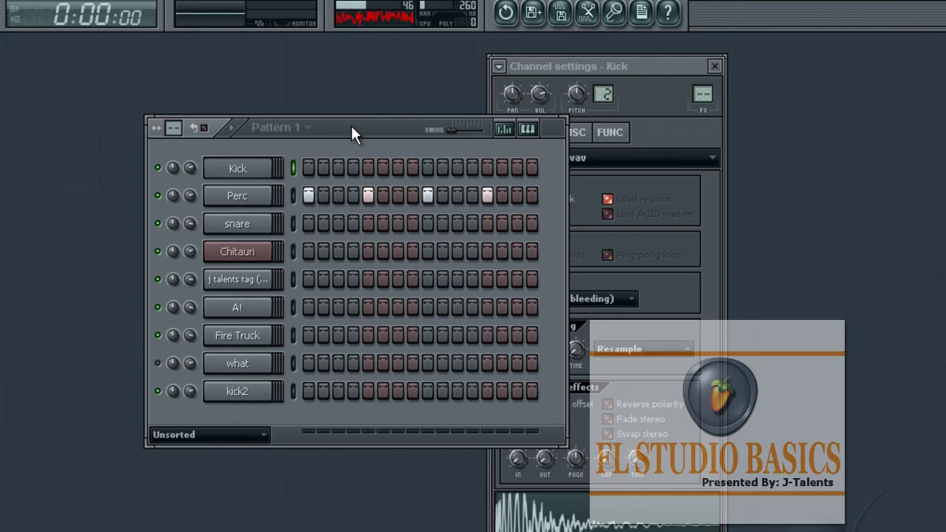
# Add Kick hits on steps 1 and 4 again and play them over the Perc pattern.
pyautogui.moveTo(352, 127); pyautogui.dragTo(372, 245)
pyautogui.click(295, 288)
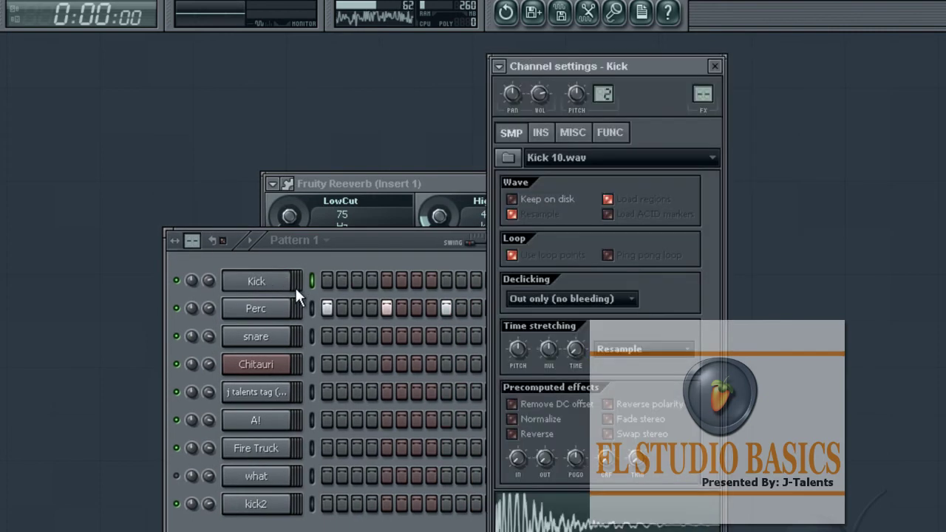
pyautogui.click(327, 281)
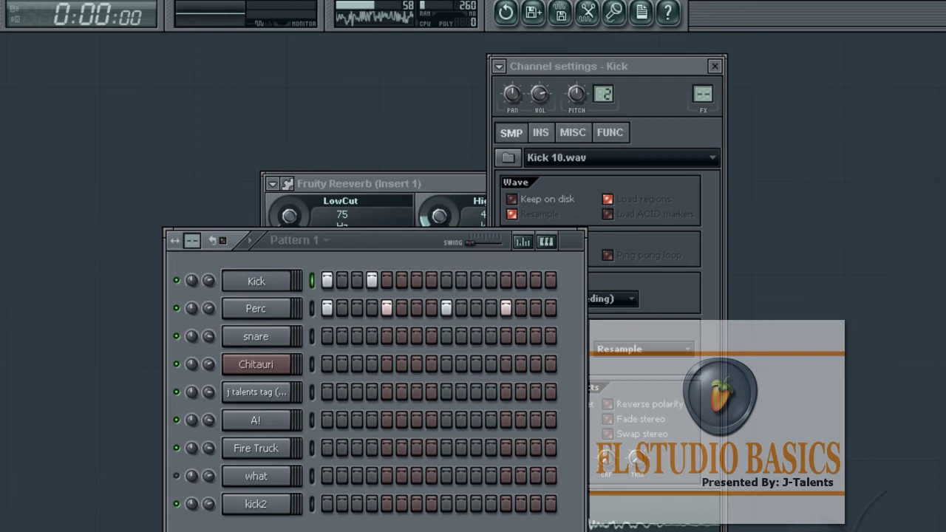
pyautogui.press('space')
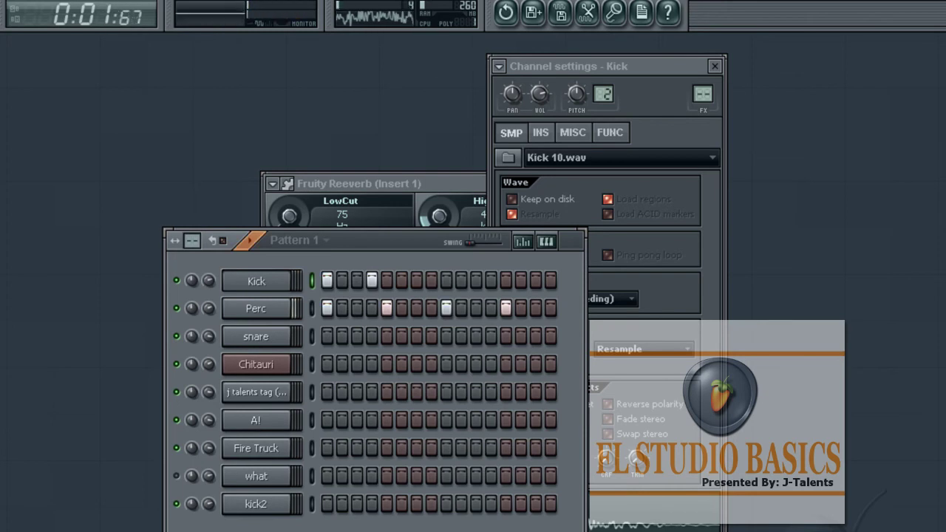
pyautogui.press('space')
pyautogui.click(248, 281)
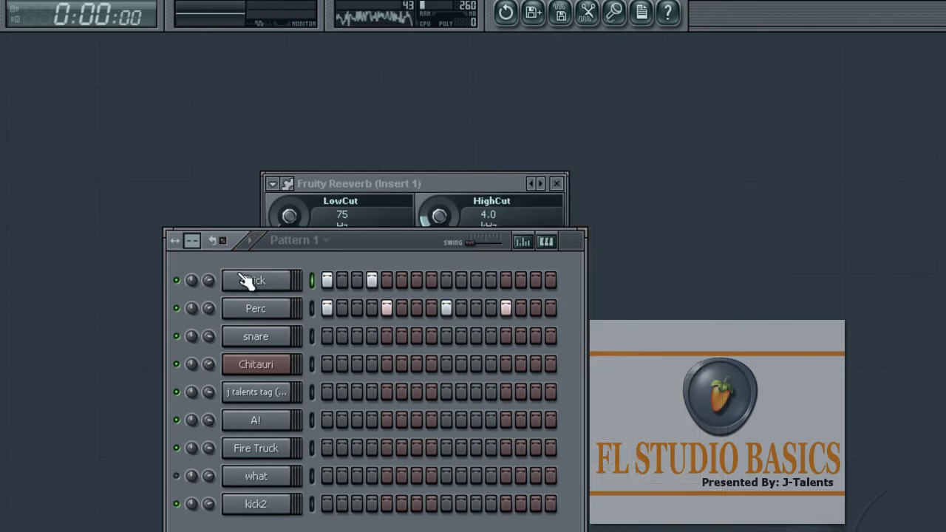
pyautogui.click(248, 281)
pyautogui.moveTo(365, 244); pyautogui.dragTo(320, 160)
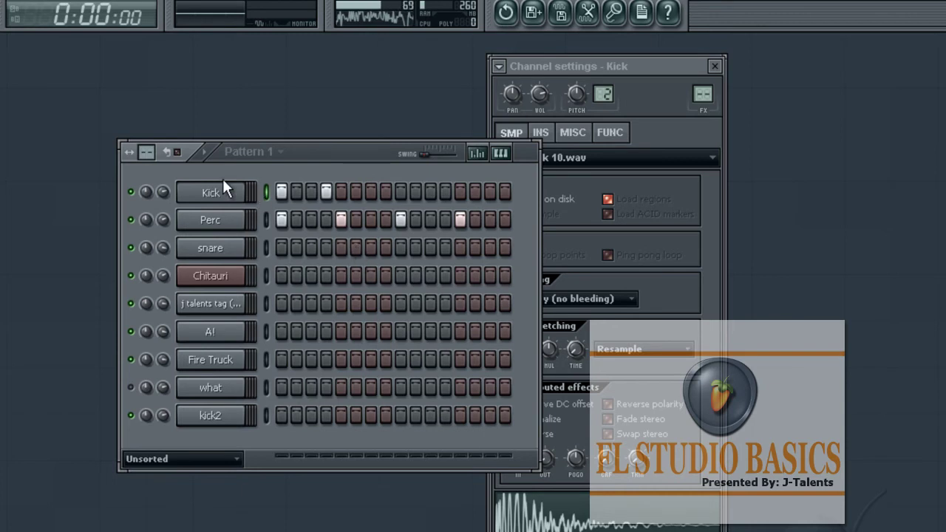
# Select the snare channel and preview its sample three times.
pyautogui.click(235, 251)
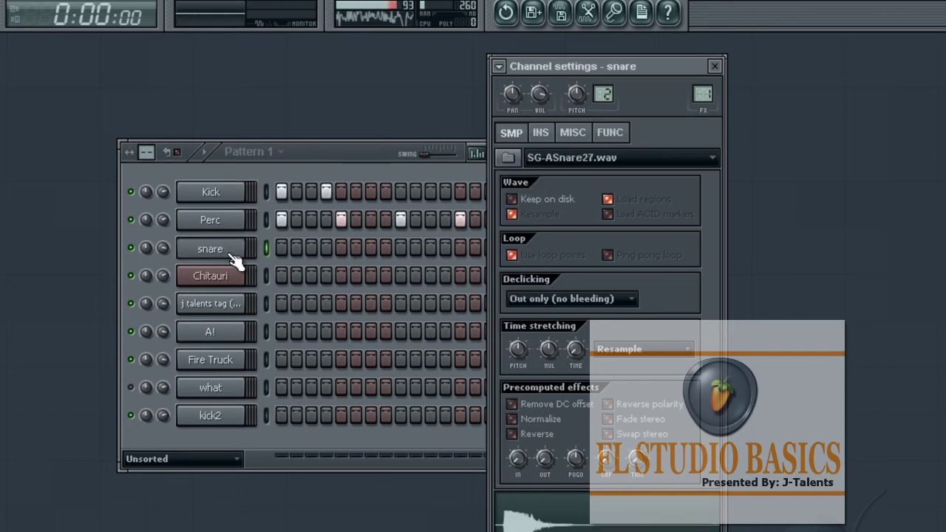
pyautogui.click(580, 521)
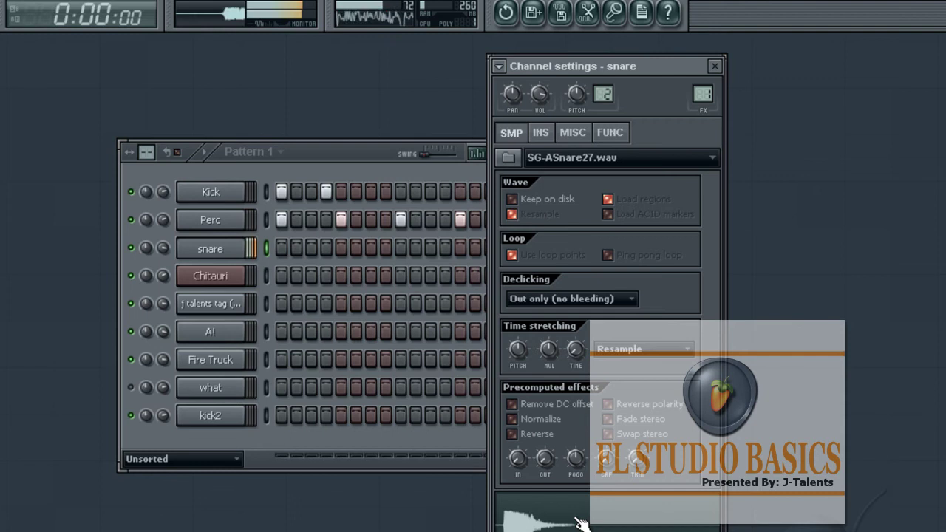
pyautogui.click(580, 521)
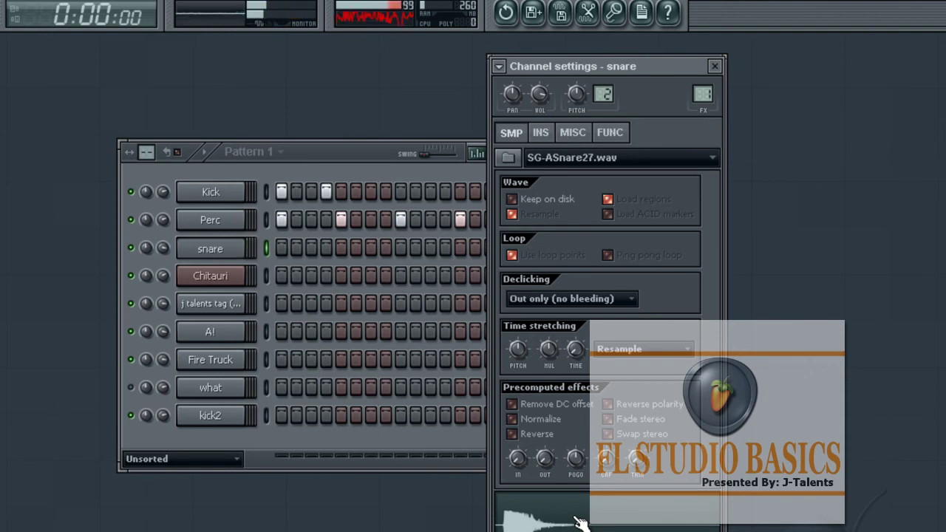
pyautogui.click(580, 521)
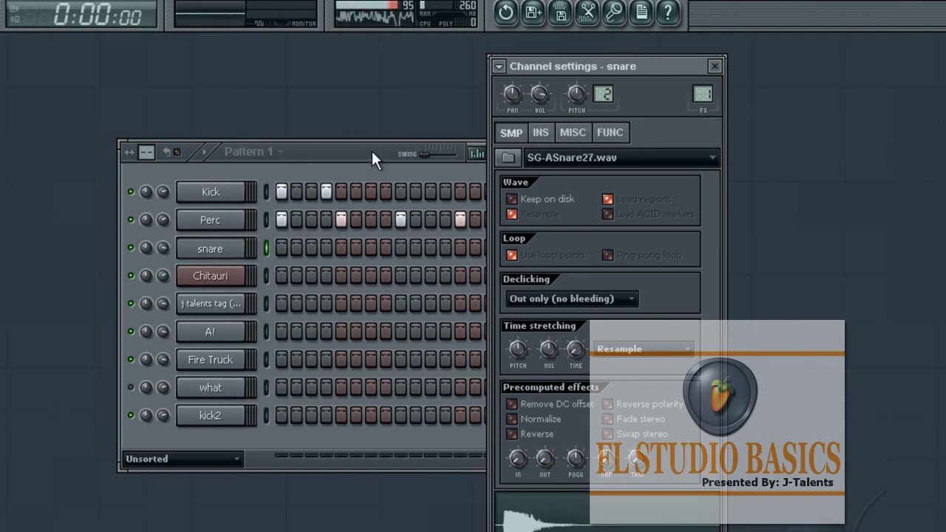
pyautogui.moveTo(370, 149); pyautogui.dragTo(350, 226)
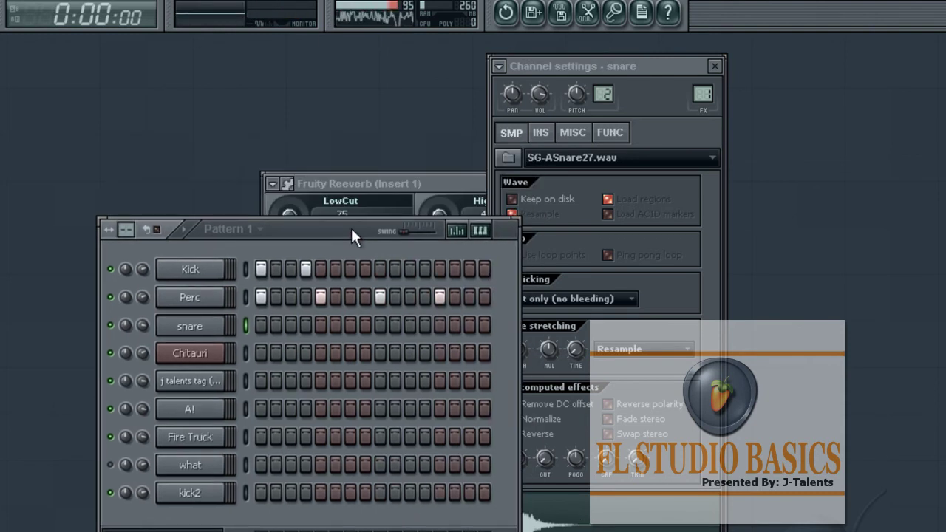
# Add snare hits on steps 6 and 14 and Kick hits on steps 11 and 12 during playback.
pyautogui.click(335, 325)
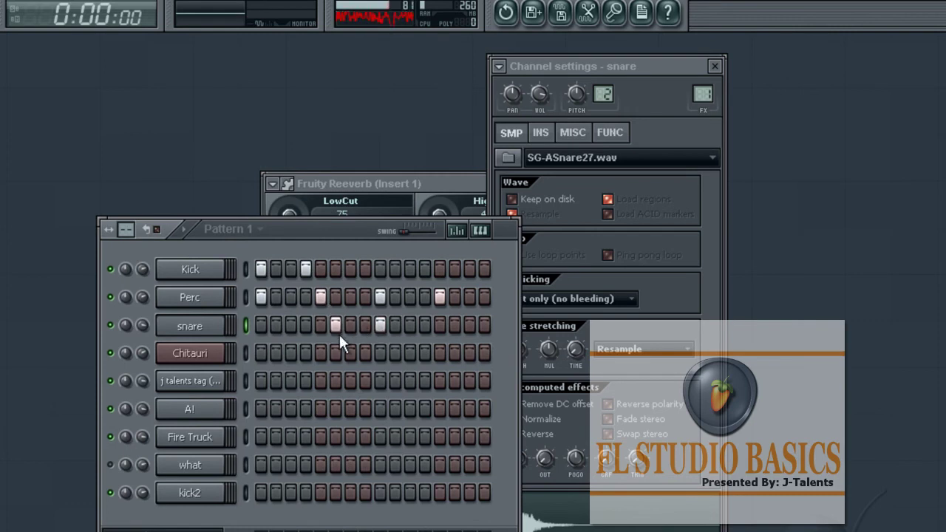
pyautogui.click(410, 269)
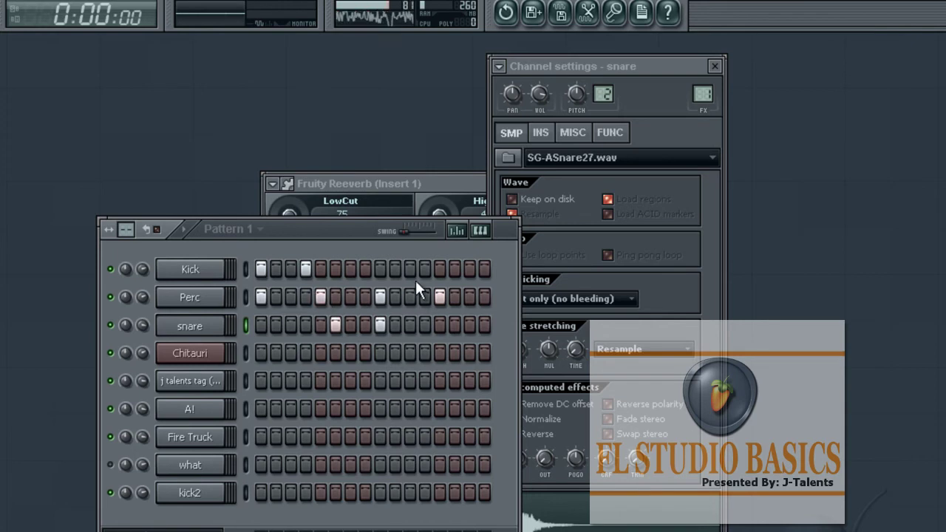
pyautogui.click(455, 325)
pyautogui.press('space')
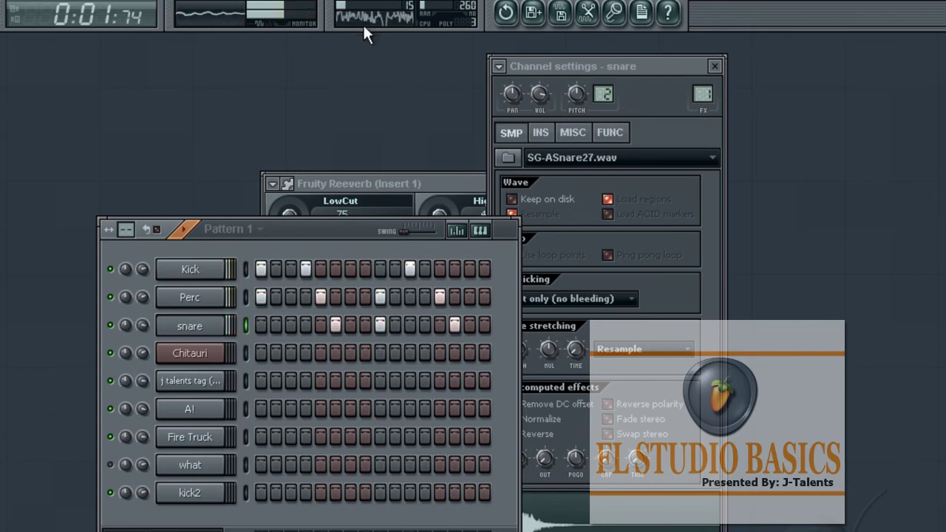
pyautogui.click(425, 269)
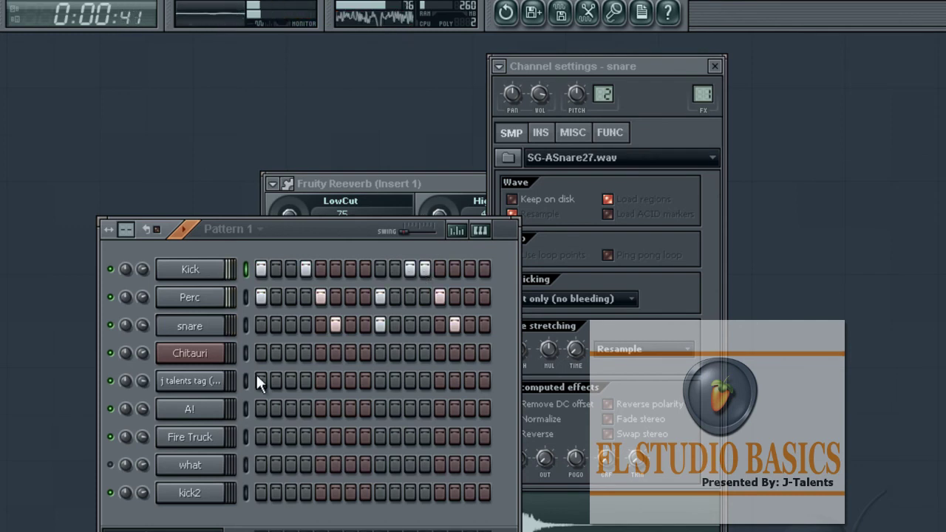
# Fill the A! channel every 8 steps, placing hits on steps 1 and 9, and stop playback.
pyautogui.rightClick(205, 407)
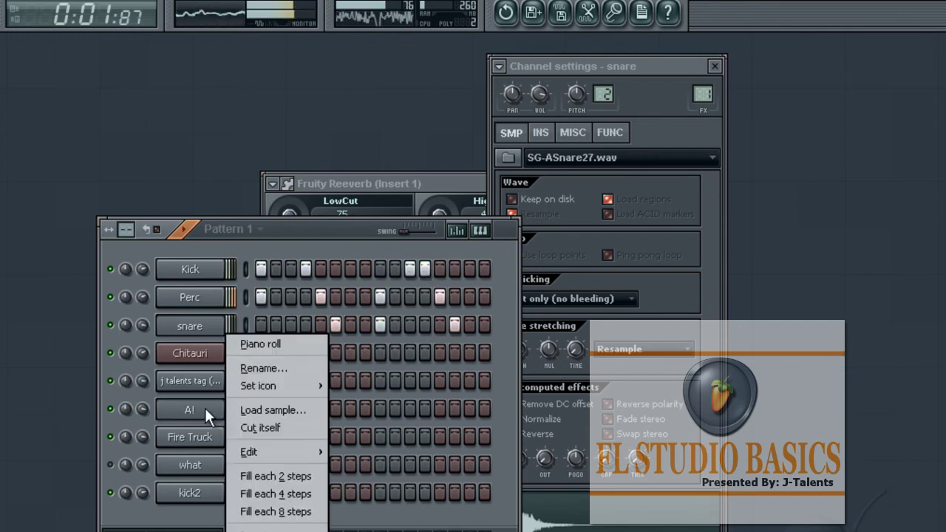
pyautogui.click(295, 511)
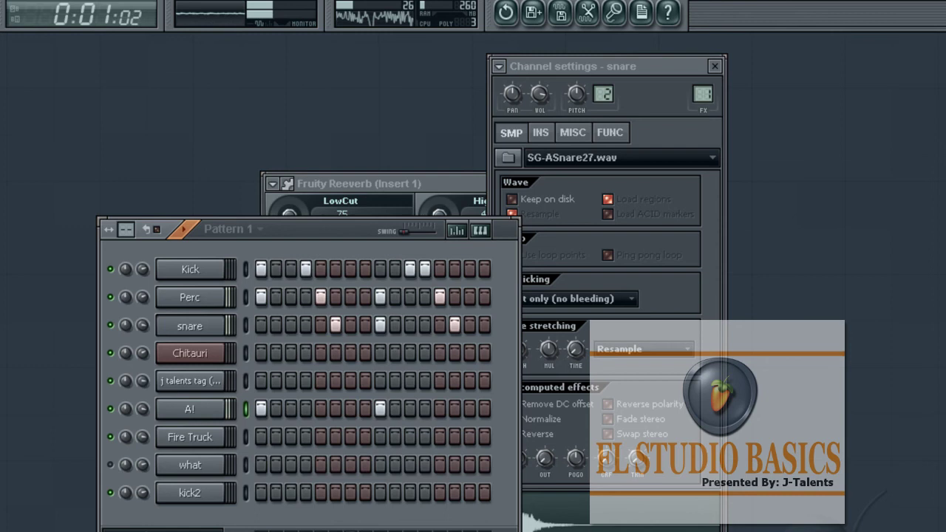
pyautogui.press('space')
pyautogui.moveTo(326, 227); pyautogui.dragTo(334, 132)
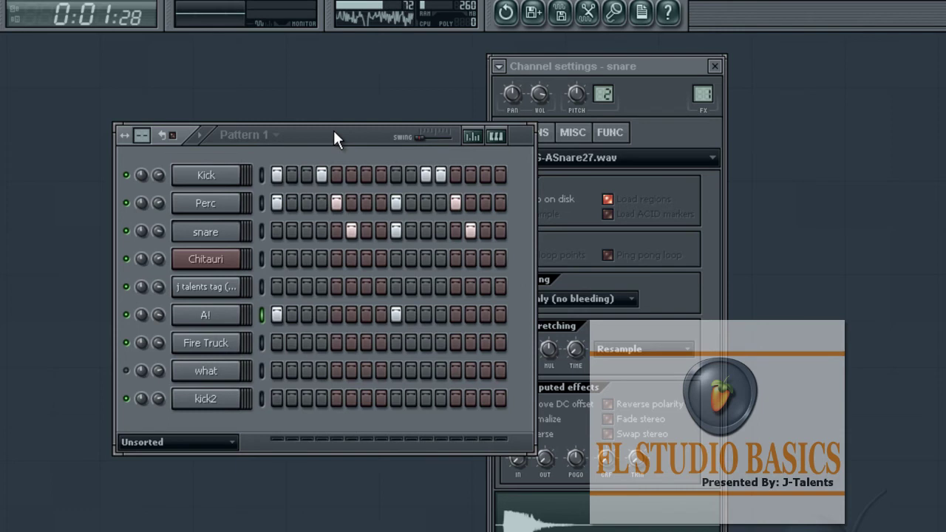
pyautogui.click(225, 181)
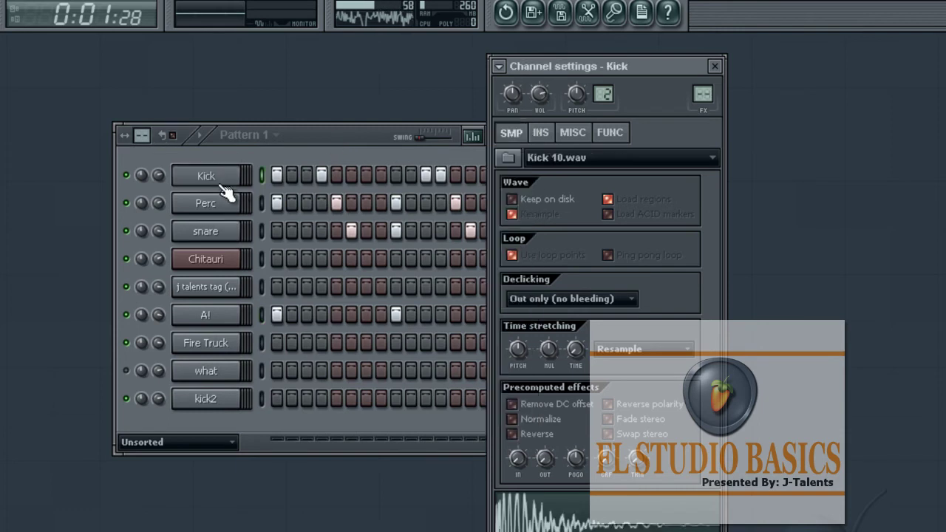
pyautogui.click(201, 402)
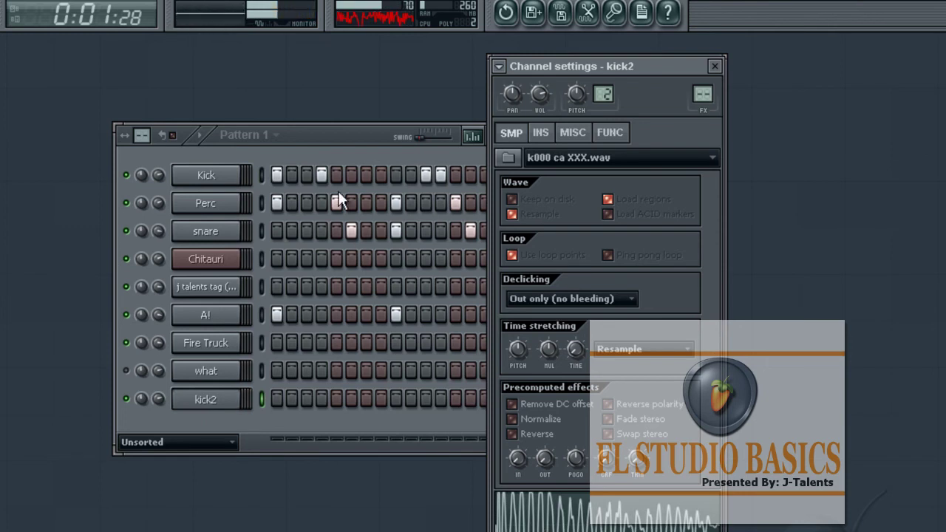
pyautogui.moveTo(332, 139); pyautogui.dragTo(289, 96)
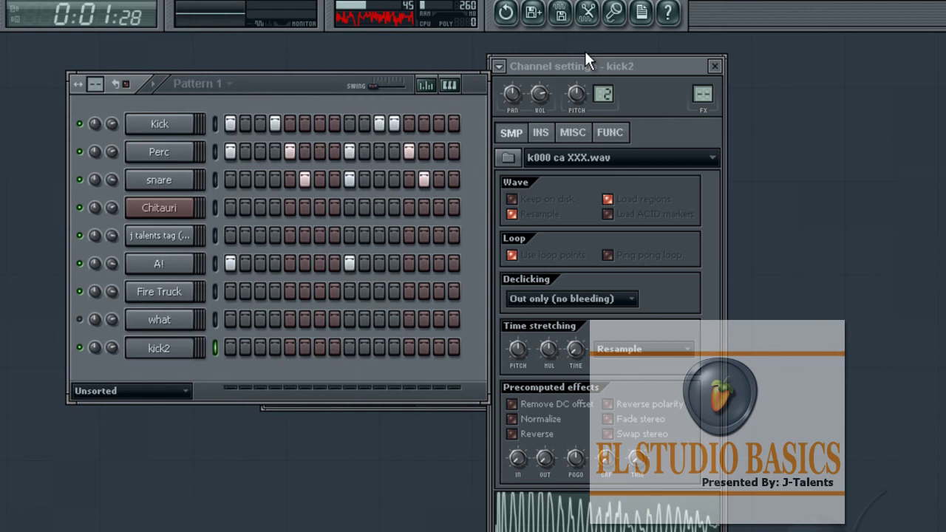
pyautogui.click(566, 62)
pyautogui.moveTo(600, 65); pyautogui.dragTo(711, 56)
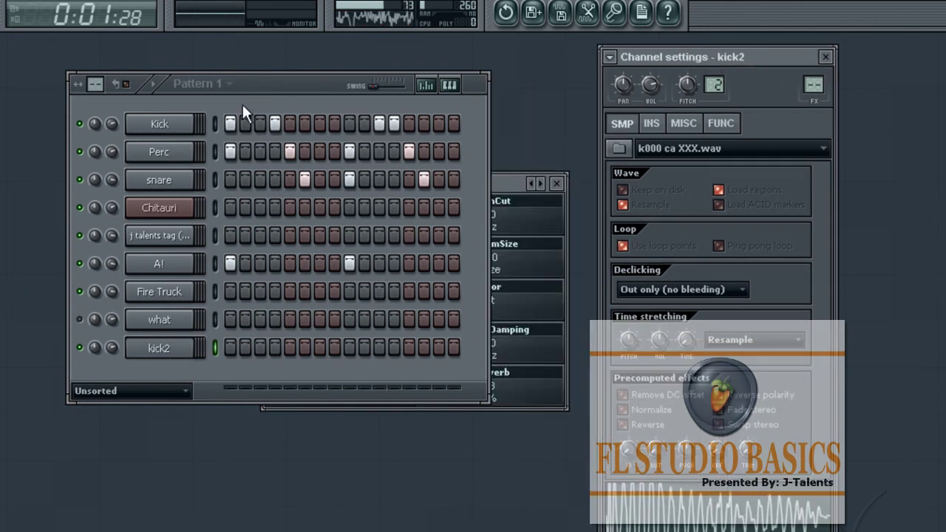
pyautogui.moveTo(257, 83); pyautogui.dragTo(353, 146)
pyautogui.rightClick(246, 187)
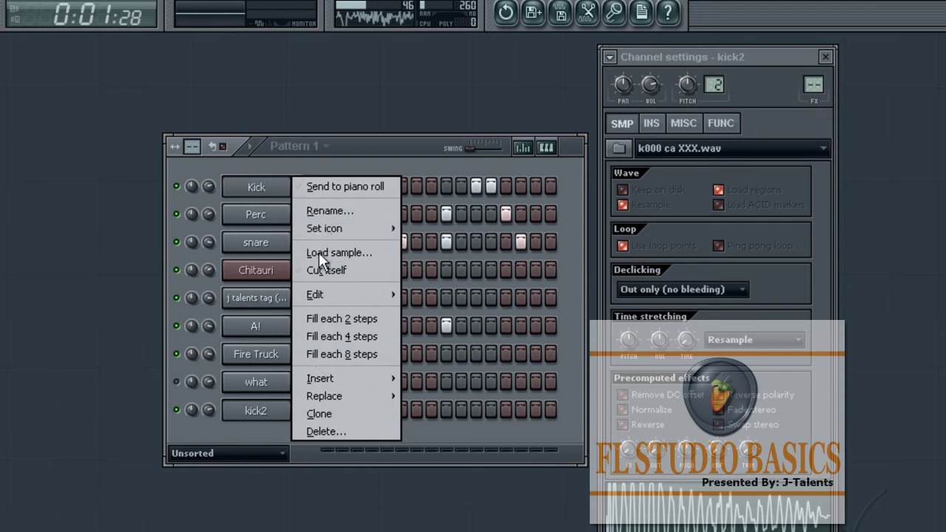
pyautogui.moveTo(321, 294)
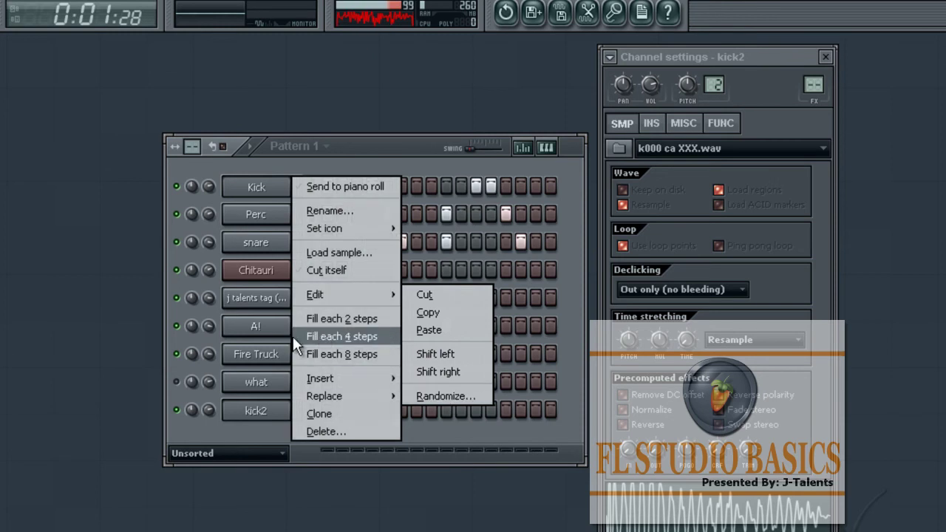
pyautogui.click(248, 276)
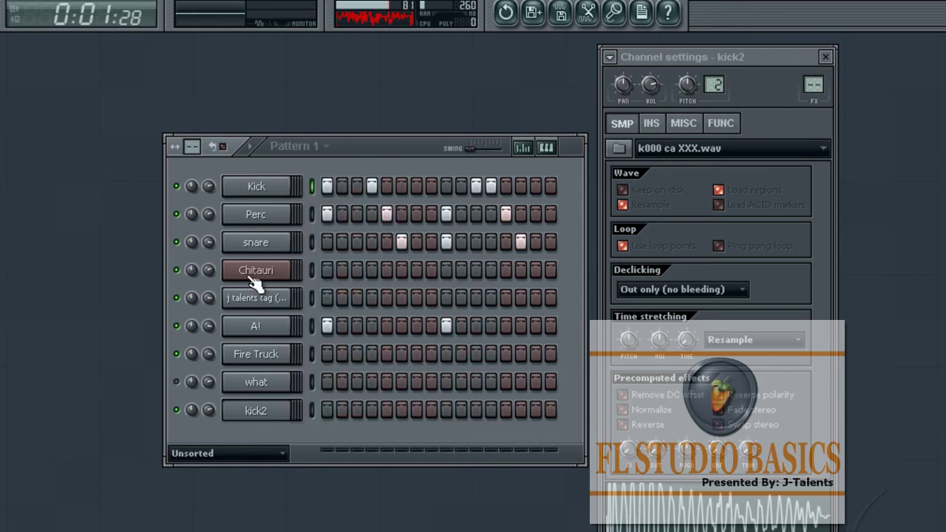
pyautogui.moveTo(379, 154); pyautogui.dragTo(370, 269)
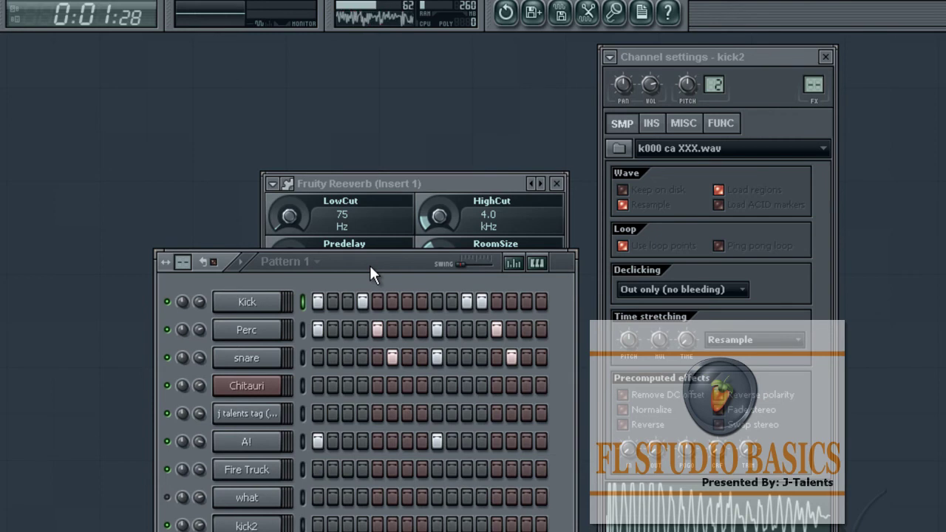
# Open and dismiss the Chitauri channel's options menu.
pyautogui.rightClick(247, 392)
pyautogui.moveTo(336, 454)
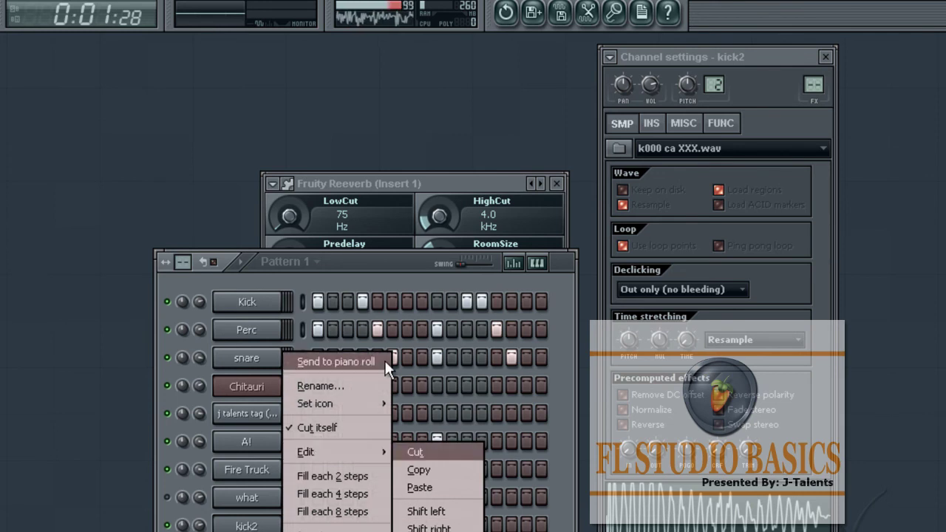
pyautogui.click(376, 258)
pyautogui.moveTo(376, 259); pyautogui.dragTo(334, 162)
# Copy the Kick row's step pattern and paste it onto kick2.
pyautogui.click(243, 153)
pyautogui.rightClick(229, 198)
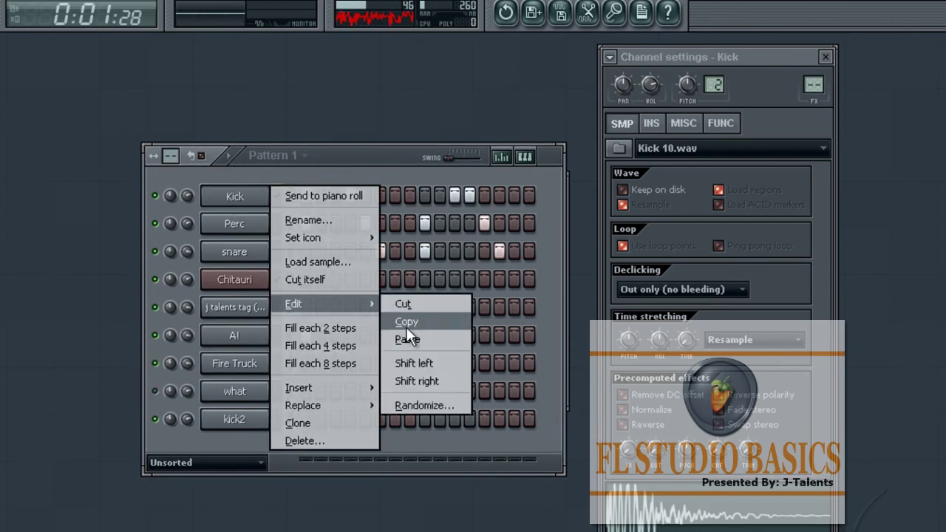
pyautogui.click(415, 326)
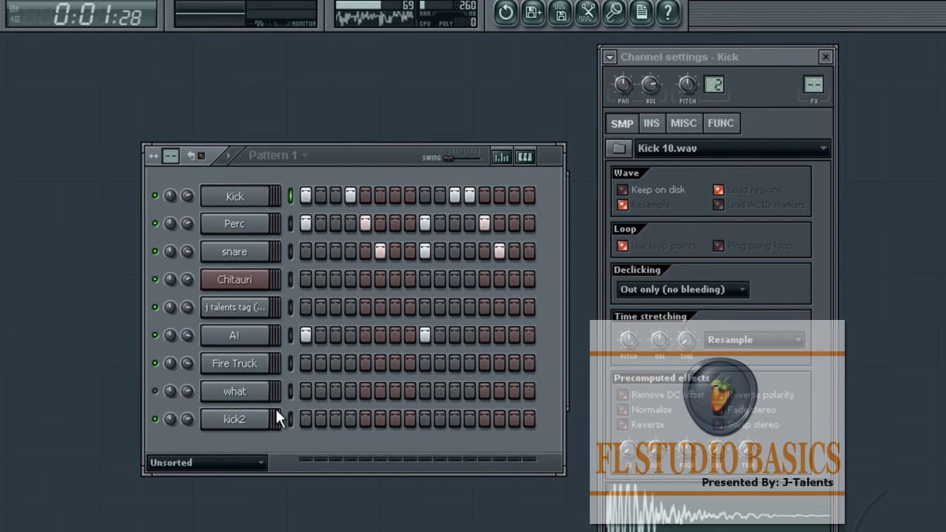
pyautogui.click(304, 418)
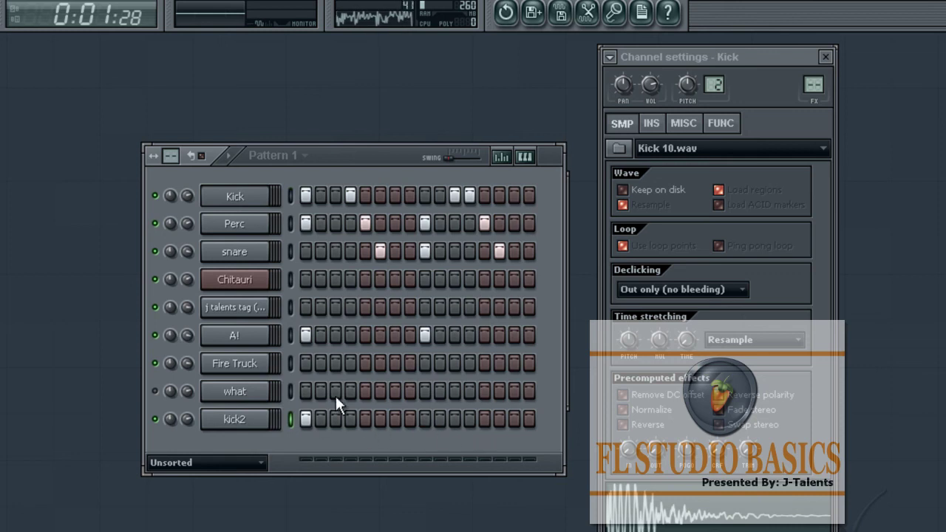
pyautogui.rightClick(220, 419)
pyautogui.moveTo(290, 454)
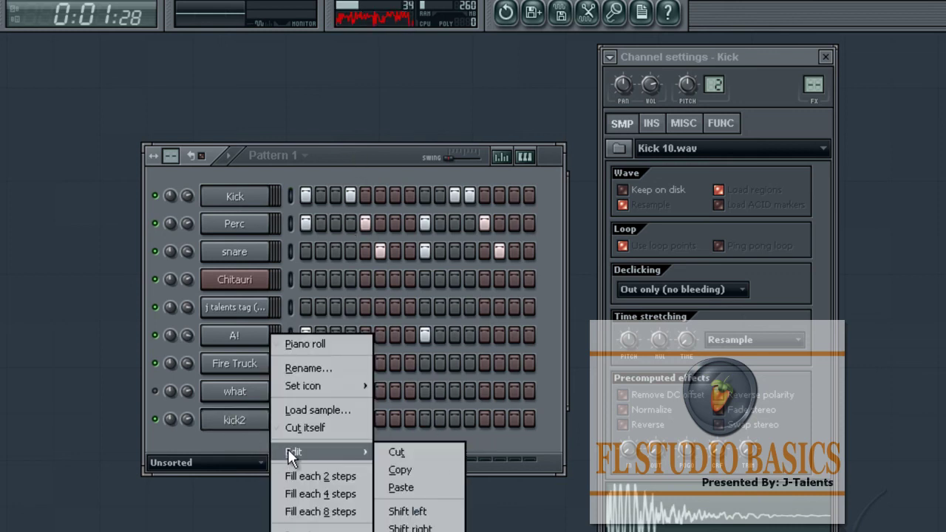
pyautogui.click(379, 484)
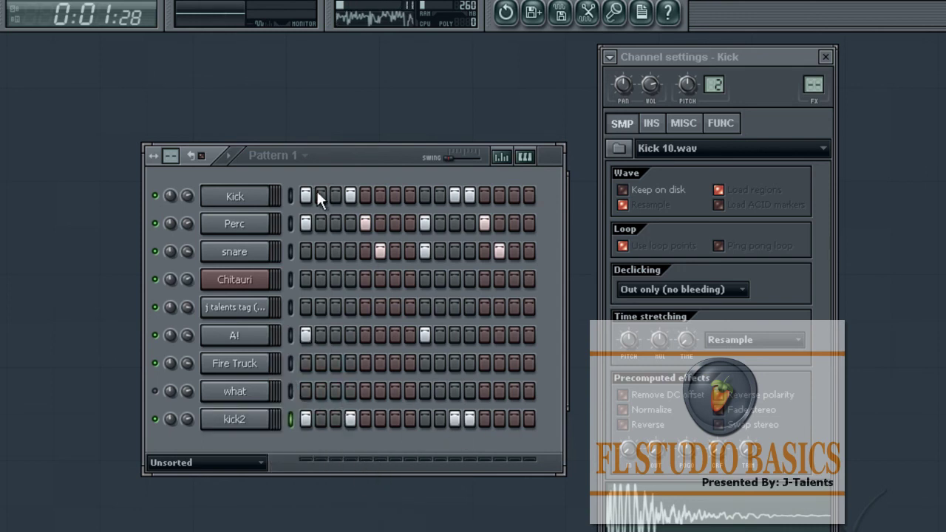
# Play Pattern 1 to hear the Kick and kick2 rows together, then stop.
pyautogui.moveTo(354, 161); pyautogui.dragTo(367, 204)
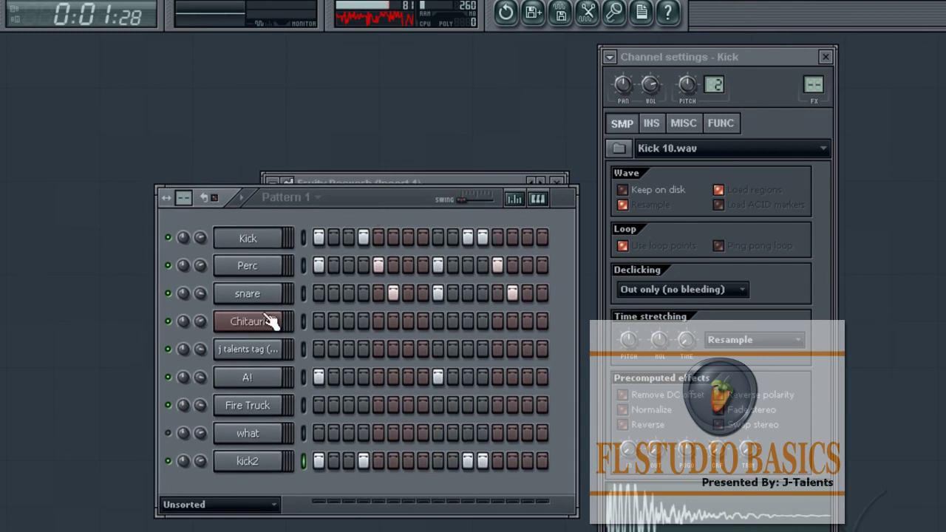
pyautogui.press('space')
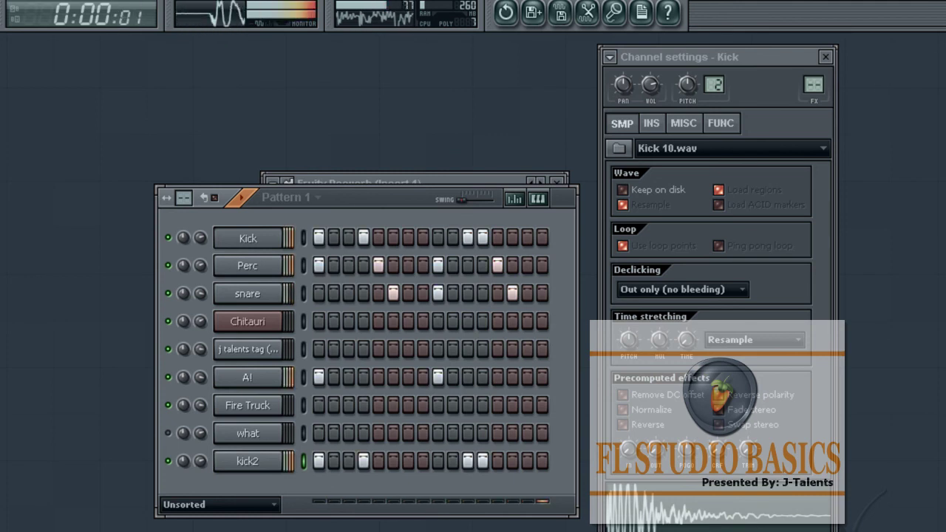
pyautogui.press('space')
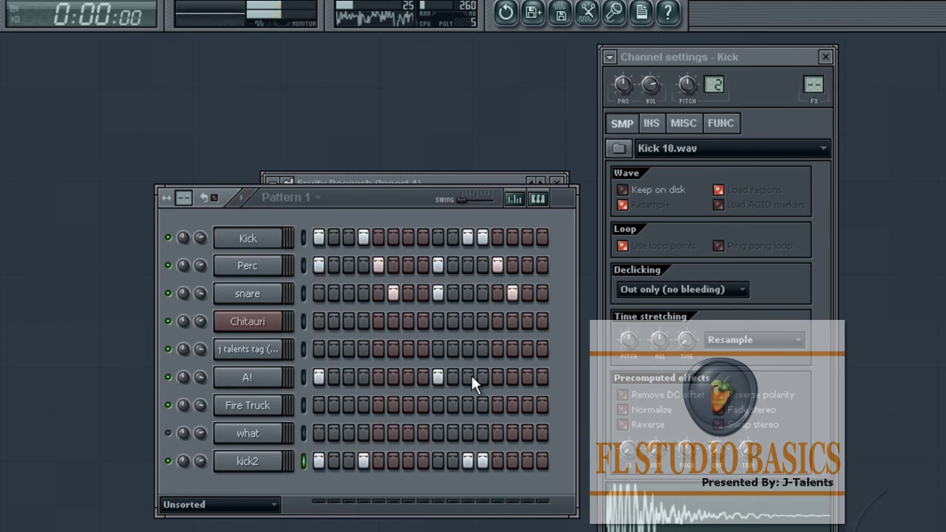
# Turn off kick2's steps 4, 10, 12 and 13 and Kick's steps 11 and 4.
pyautogui.click(482, 461)
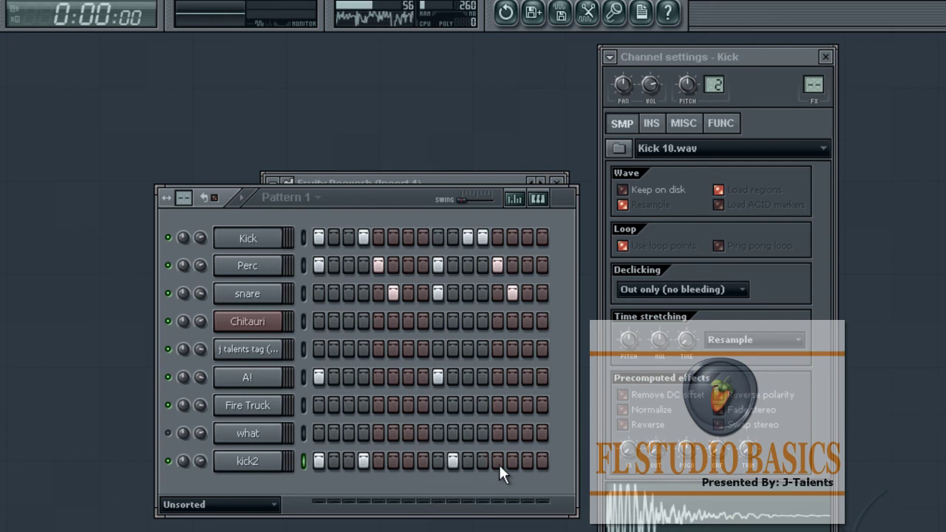
pyautogui.click(466, 240)
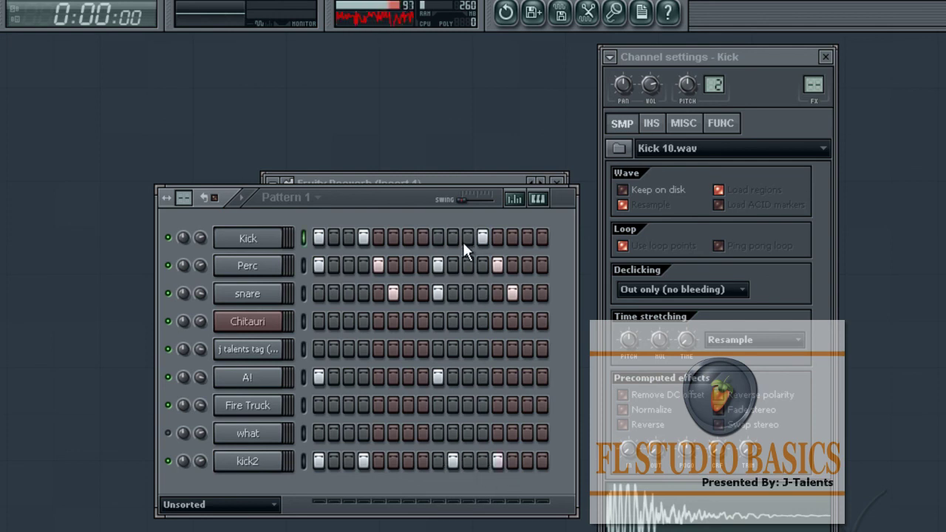
pyautogui.click(494, 459)
pyautogui.click(452, 460)
pyautogui.click(362, 460)
pyautogui.moveTo(352, 191); pyautogui.dragTo(332, 42)
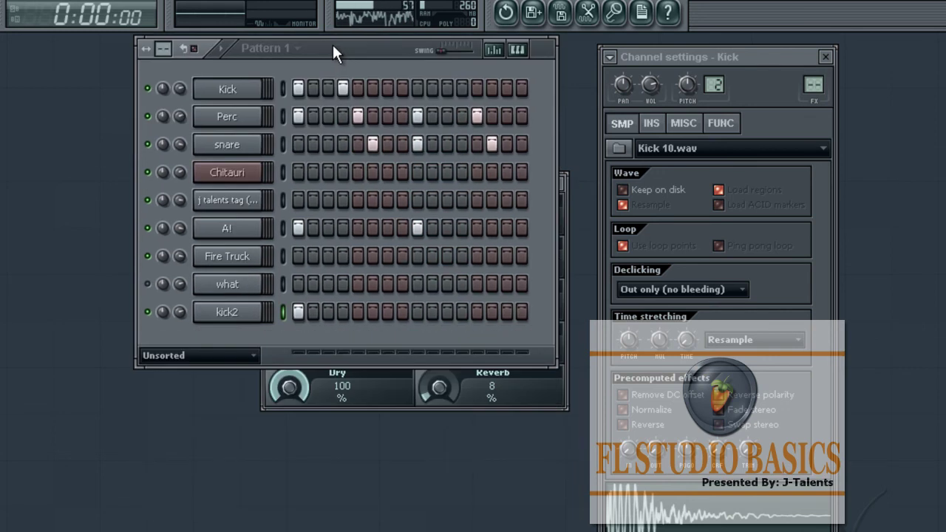
pyautogui.moveTo(331, 43); pyautogui.dragTo(326, 202)
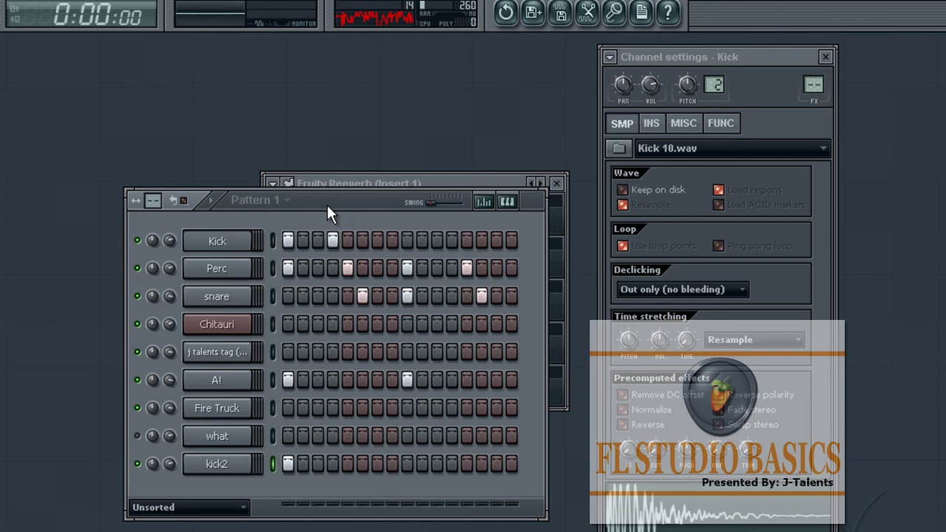
pyautogui.click(332, 240)
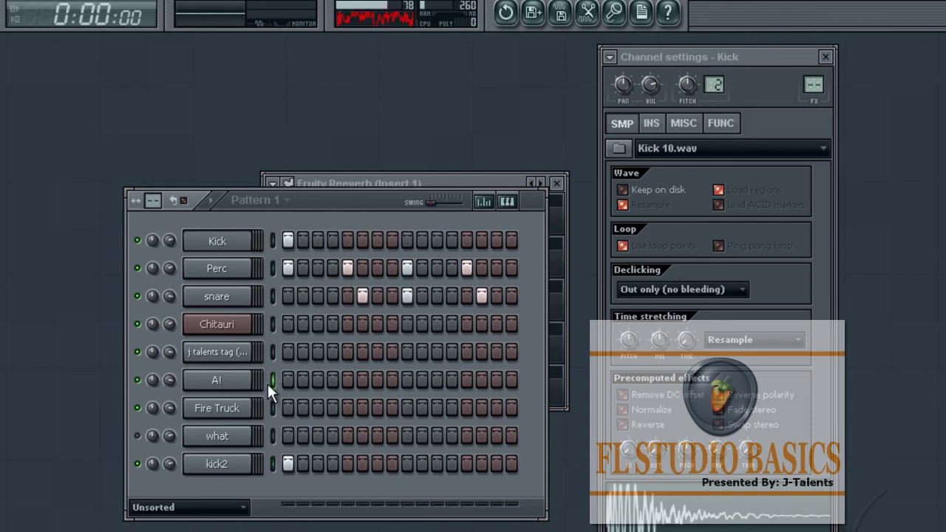
# Clear kick2's first step and every lit step in the snare and Perc rows.
pyautogui.rightClick(287, 464)
pyautogui.rightClick(362, 296)
pyautogui.rightClick(407, 295)
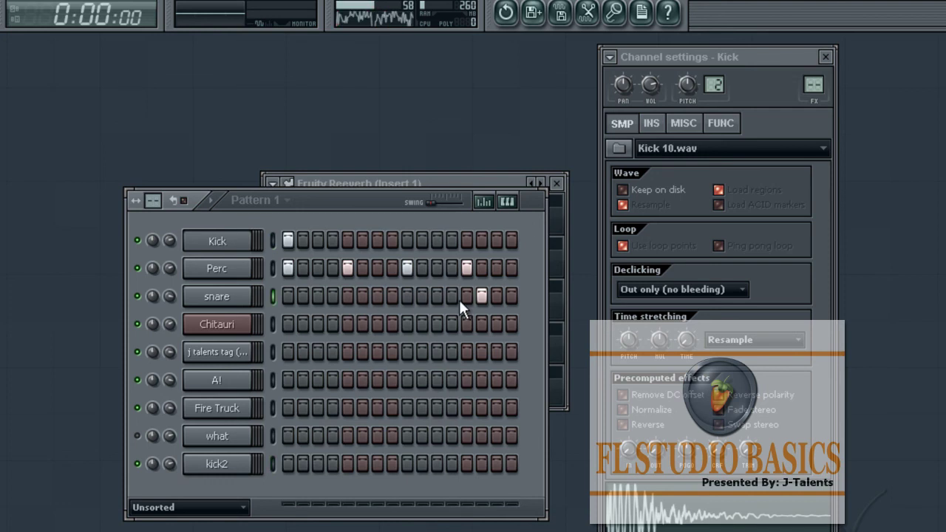
pyautogui.rightClick(481, 296)
pyautogui.rightClick(466, 268)
pyautogui.rightClick(407, 268)
pyautogui.rightClick(347, 268)
pyautogui.rightClick(288, 268)
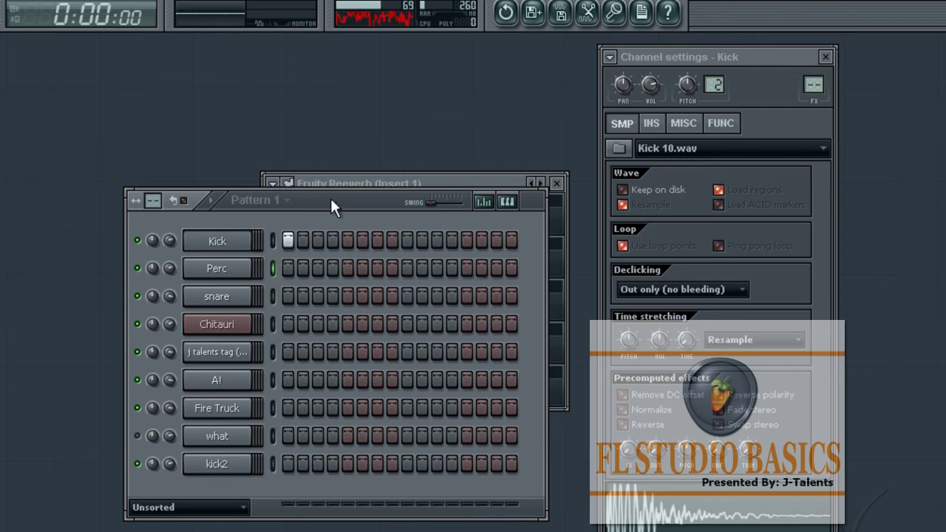
pyautogui.moveTo(330, 198); pyautogui.dragTo(331, 223)
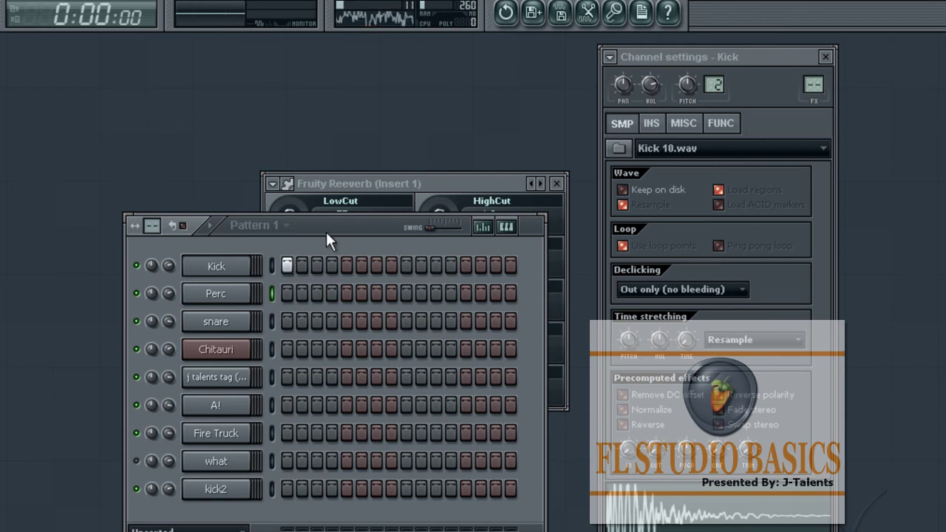
pyautogui.moveTo(325, 230); pyautogui.dragTo(331, 151)
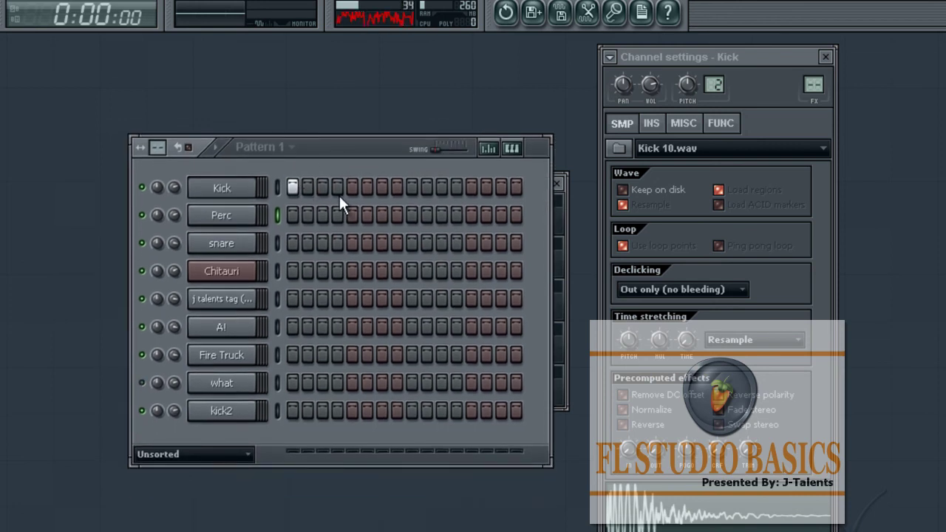
# Add kick on steps 2 and 6 and snare on steps 3 and 7, then play.
pyautogui.click(337, 188)
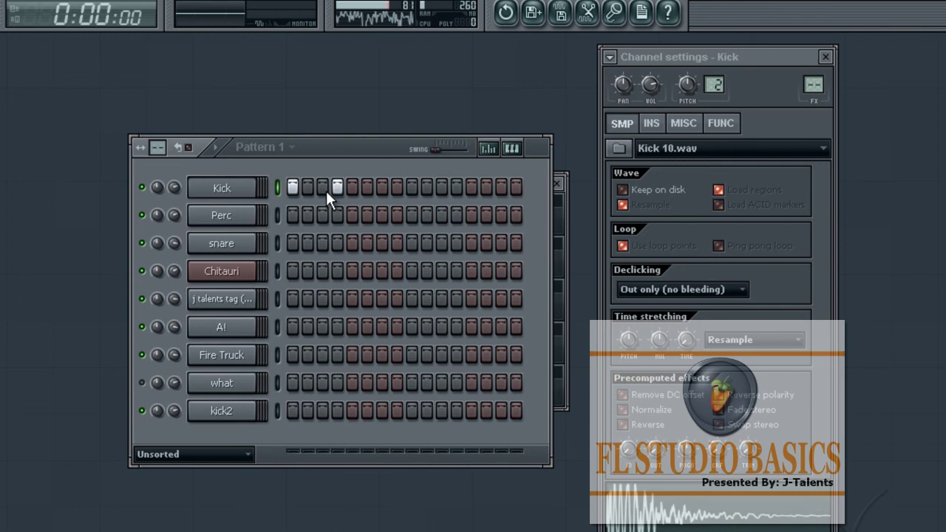
pyautogui.click(336, 186)
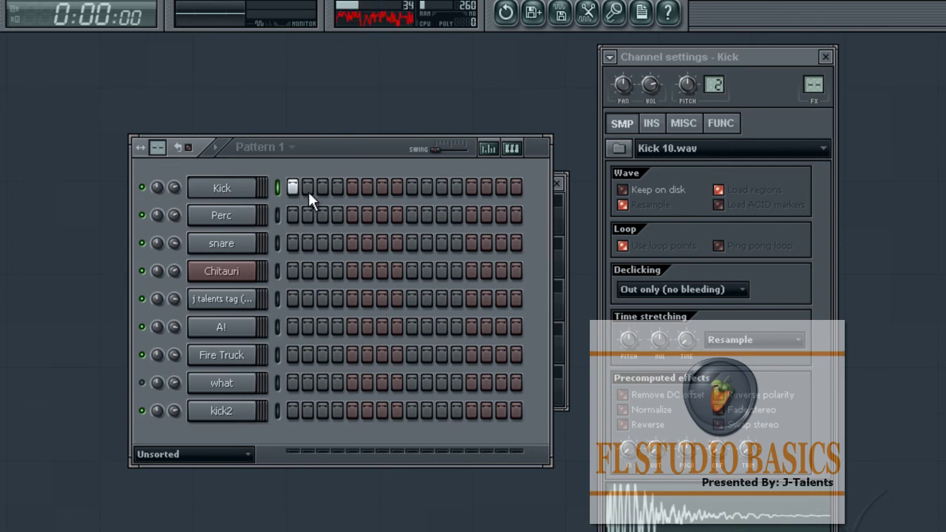
pyautogui.click(307, 188)
pyautogui.click(323, 244)
pyautogui.click(367, 187)
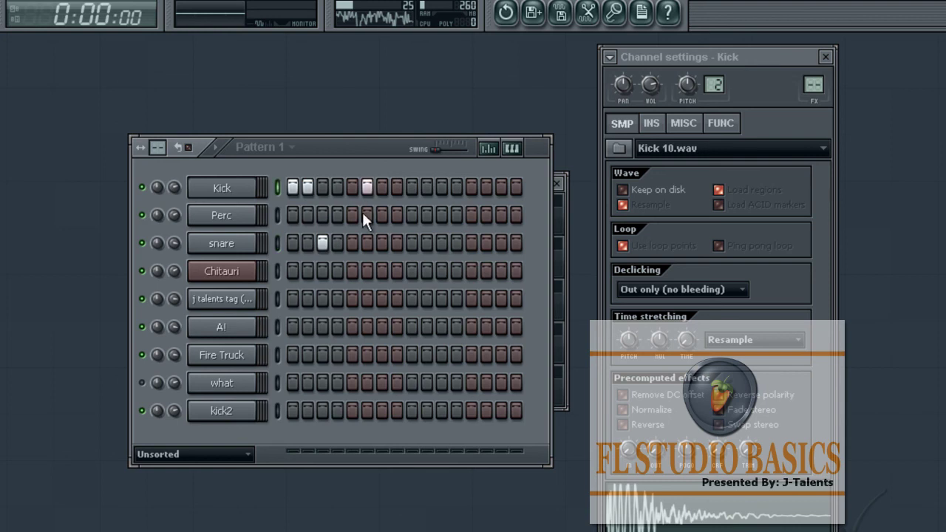
pyautogui.click(381, 243)
pyautogui.press('space')
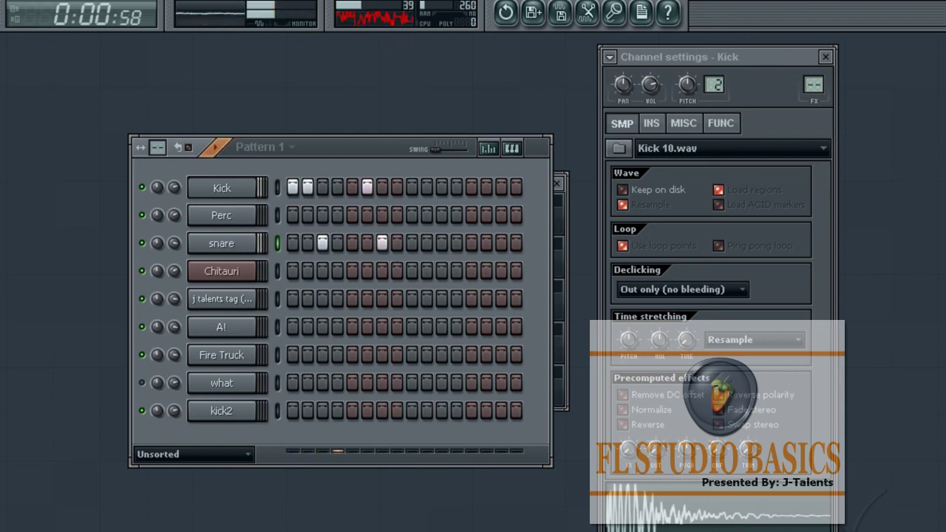
# Move kicks from steps 2 and 6 to step 8, add snare on 5 and 13, then audition.
pyautogui.press('space')
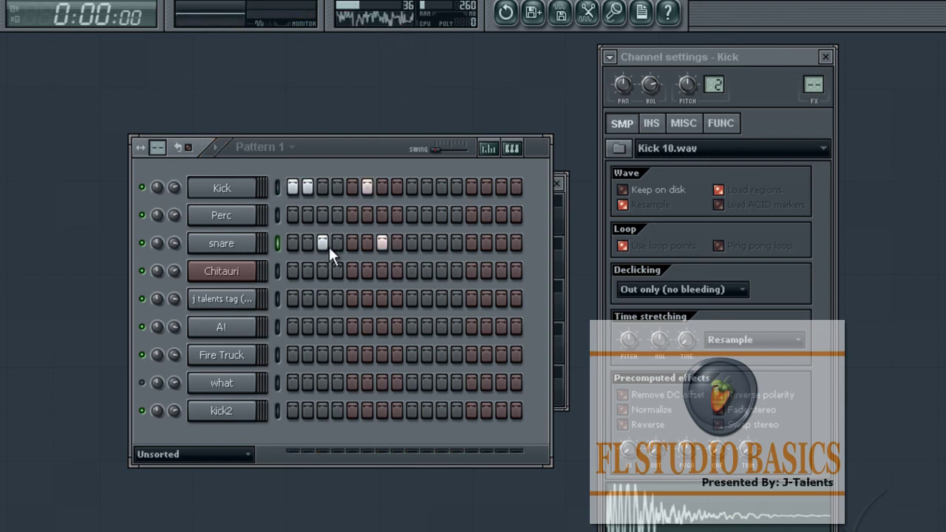
pyautogui.click(370, 188)
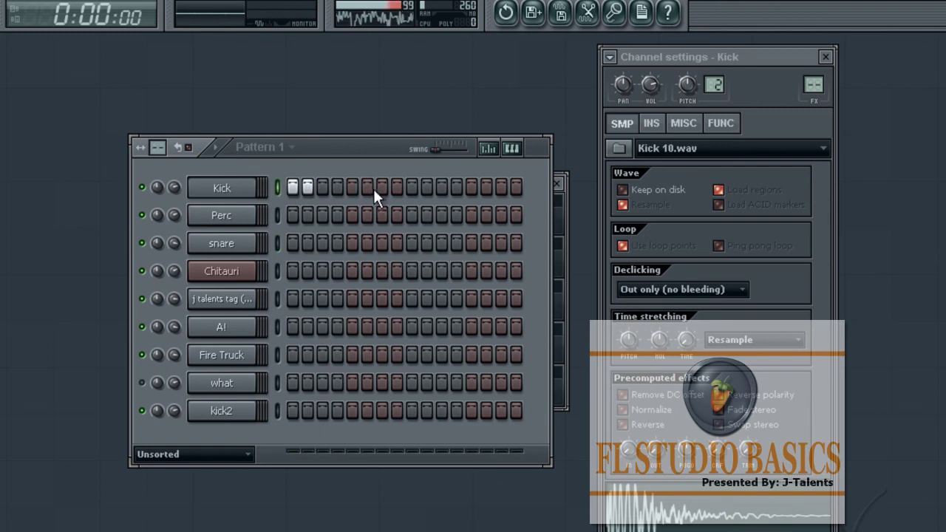
pyautogui.click(309, 187)
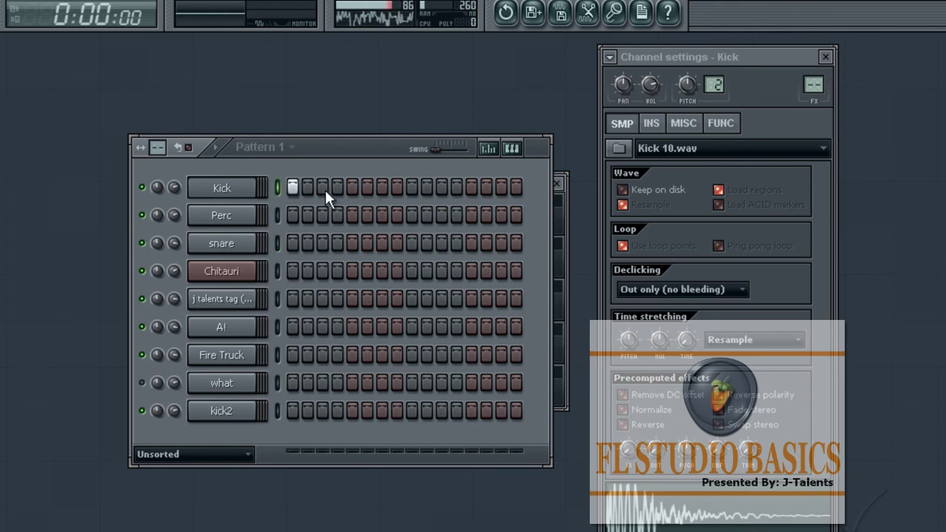
pyautogui.click(354, 243)
pyautogui.click(396, 186)
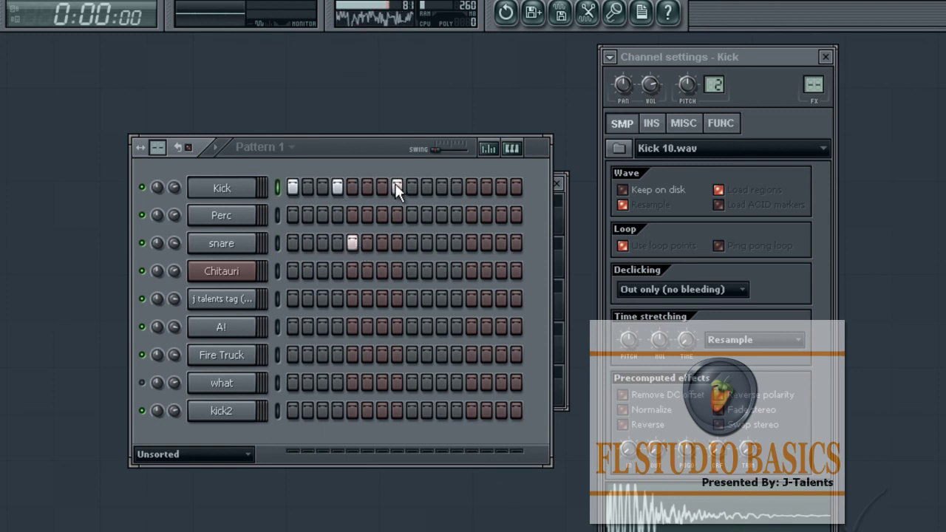
pyautogui.click(470, 243)
pyautogui.press('space')
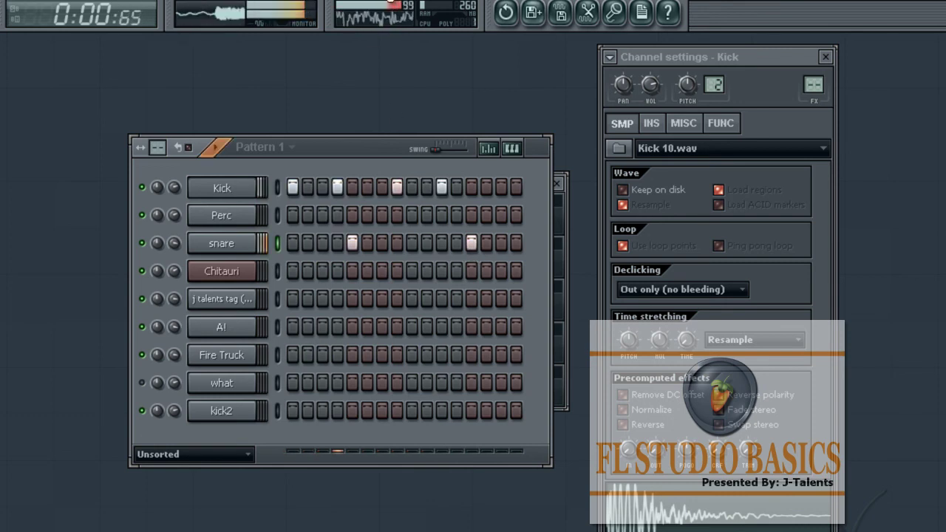
pyautogui.press('space')
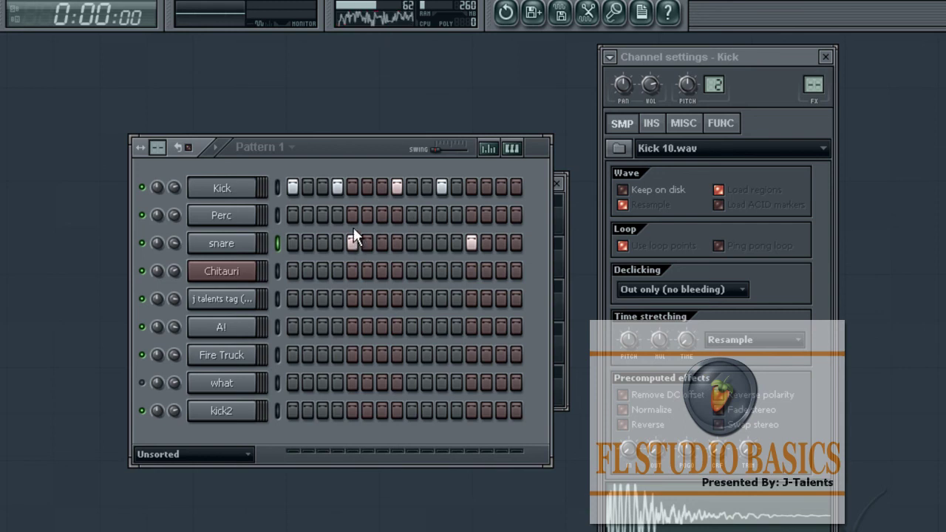
# Try a kick on step 2 and snare on step 3, then remove them again.
pyautogui.click(308, 188)
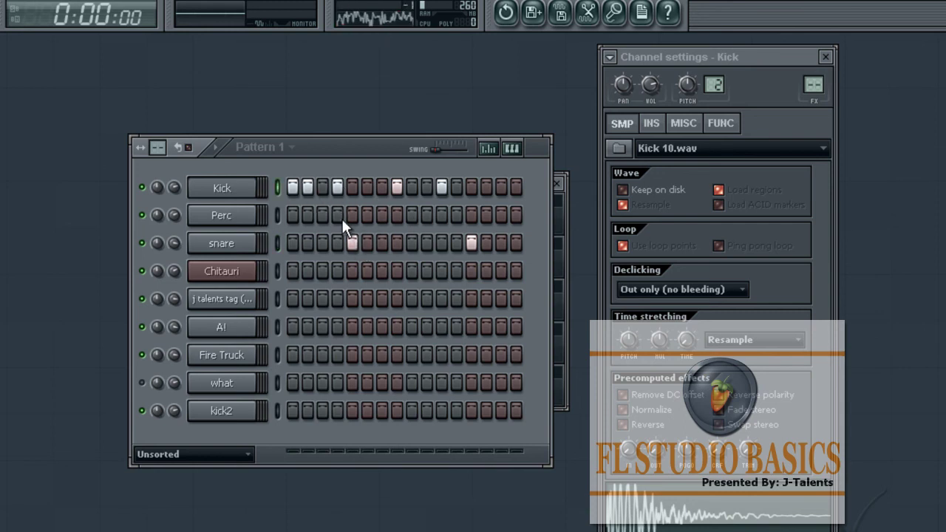
pyautogui.click(322, 243)
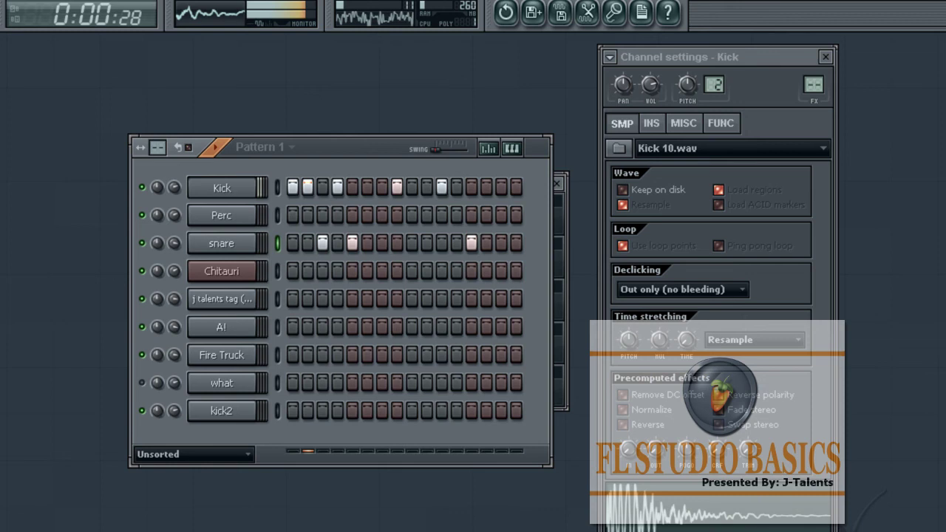
pyautogui.press('space')
pyautogui.click(323, 243)
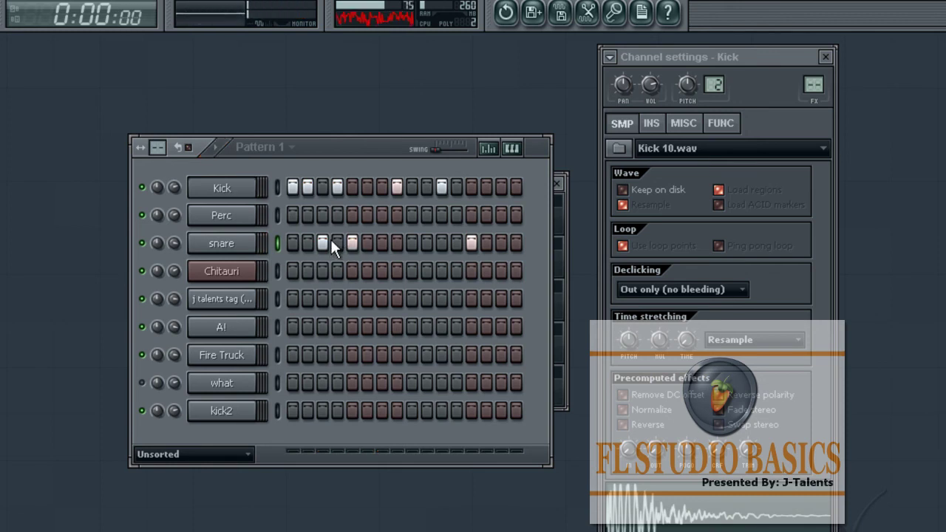
pyautogui.click(336, 187)
pyautogui.click(307, 188)
pyautogui.moveTo(351, 147); pyautogui.dragTo(323, 195)
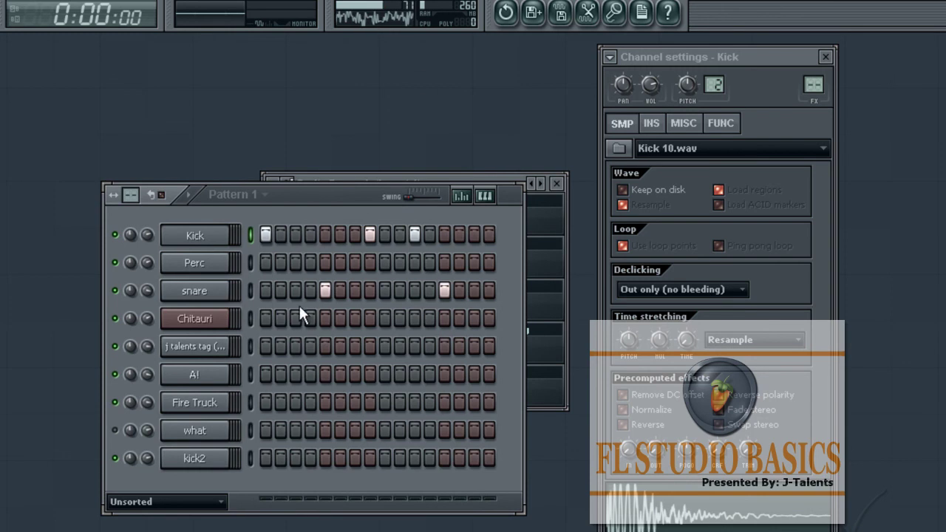
pyautogui.moveTo(312, 206); pyautogui.dragTo(313, 154)
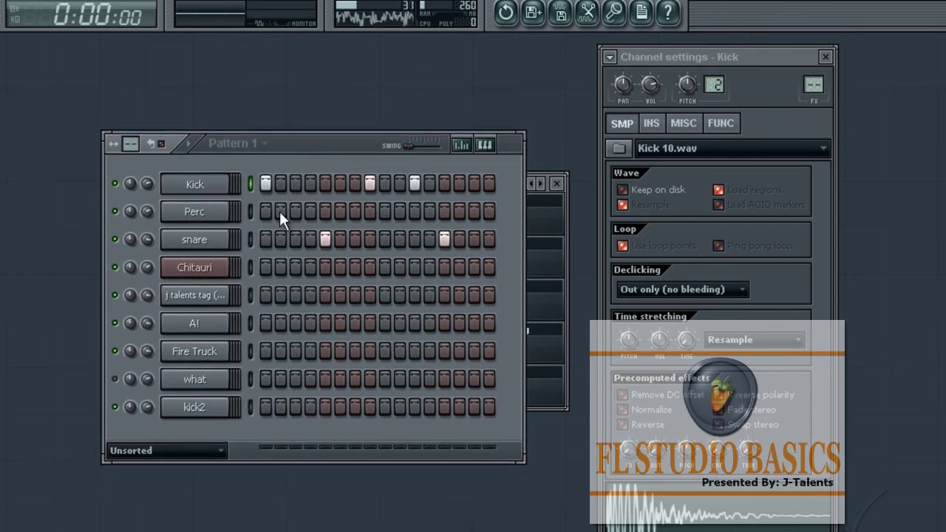
pyautogui.click(219, 189)
# Erase the snare hits on steps 5 and 13 and kick hits on steps 1, 8 and 11.
pyautogui.click(219, 189)
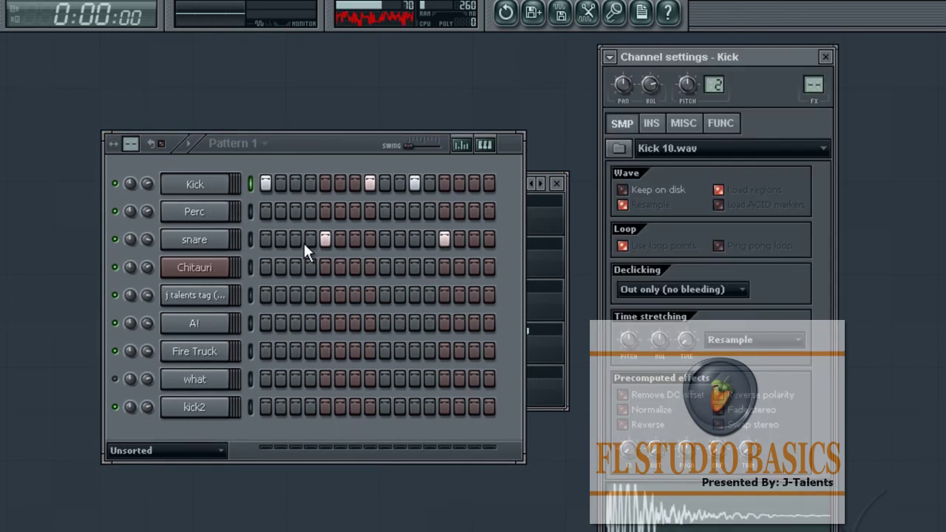
pyautogui.moveTo(349, 153); pyautogui.dragTo(322, 123)
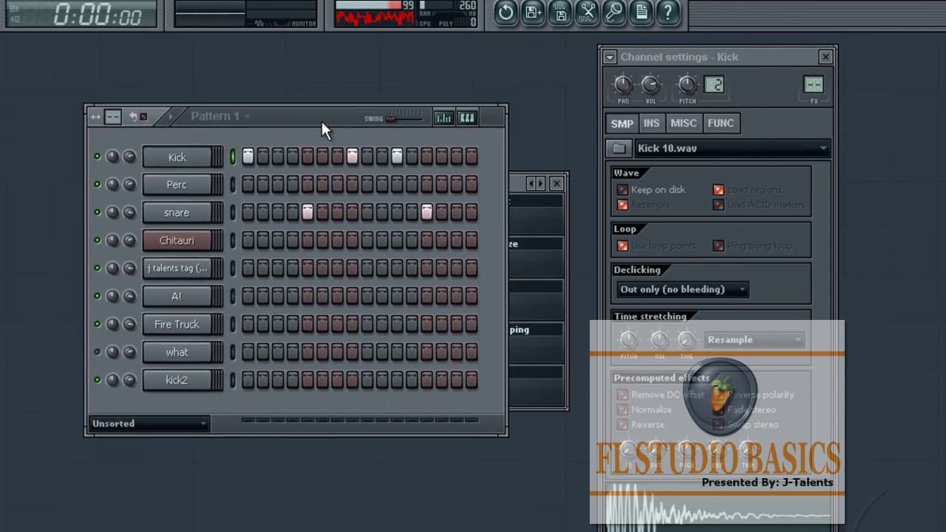
pyautogui.rightClick(306, 213)
pyautogui.rightClick(427, 212)
pyautogui.rightClick(397, 156)
pyautogui.rightClick(352, 157)
pyautogui.rightClick(247, 157)
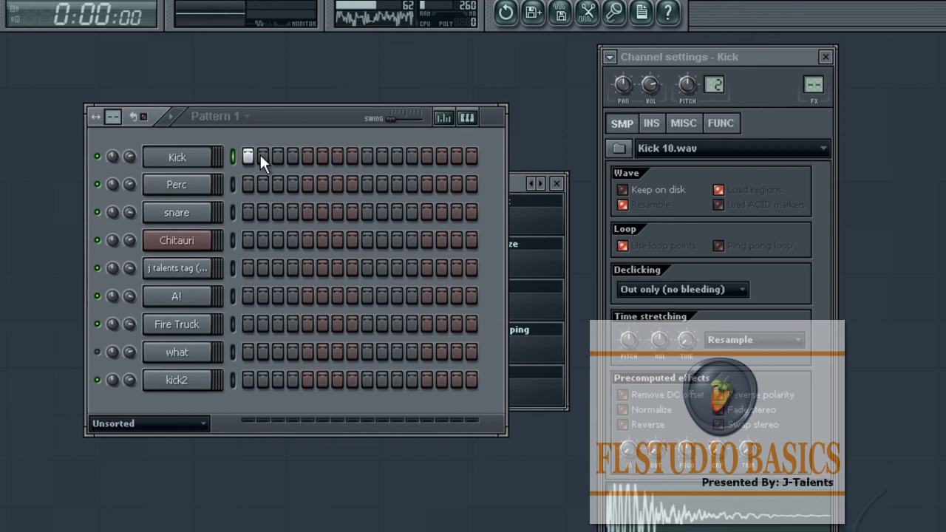
pyautogui.moveTo(293, 125); pyautogui.dragTo(335, 207)
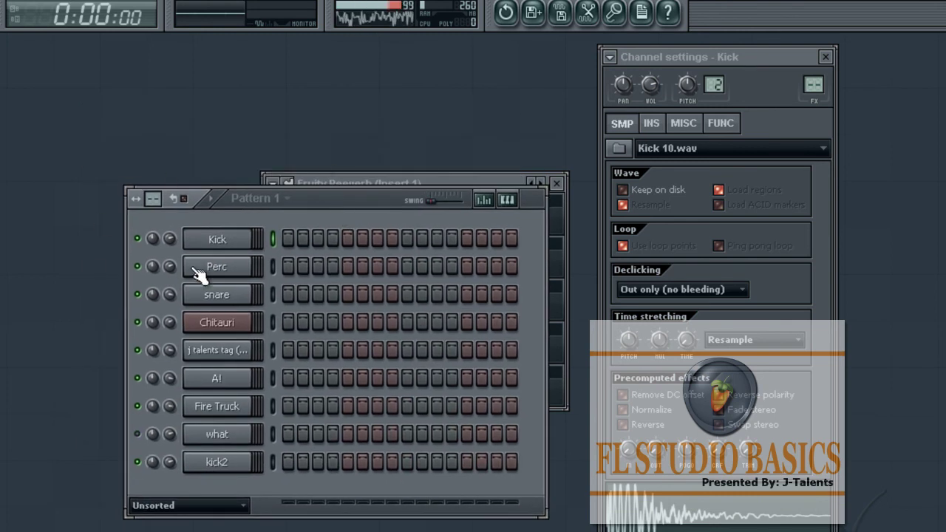
# Toggle the Kick channel settings and switch the first kick step.
pyautogui.click(217, 248)
pyautogui.click(218, 249)
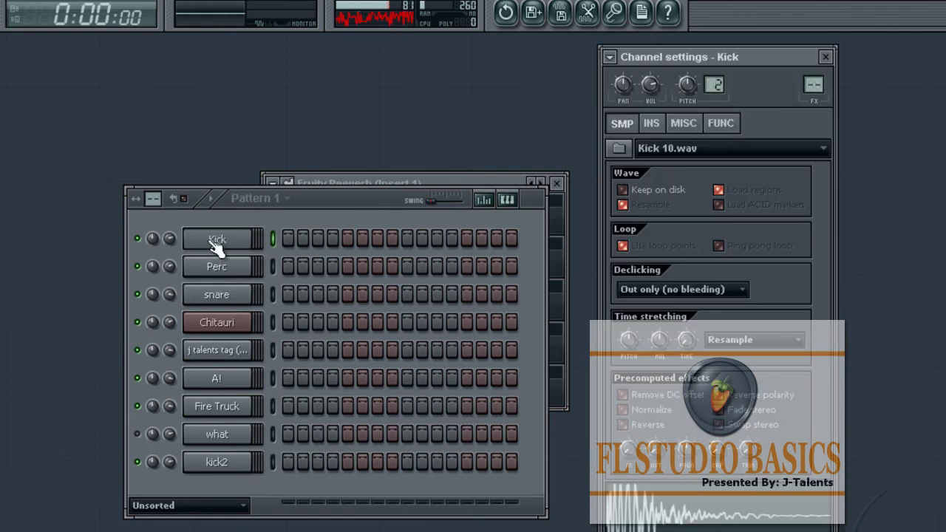
pyautogui.click(287, 238)
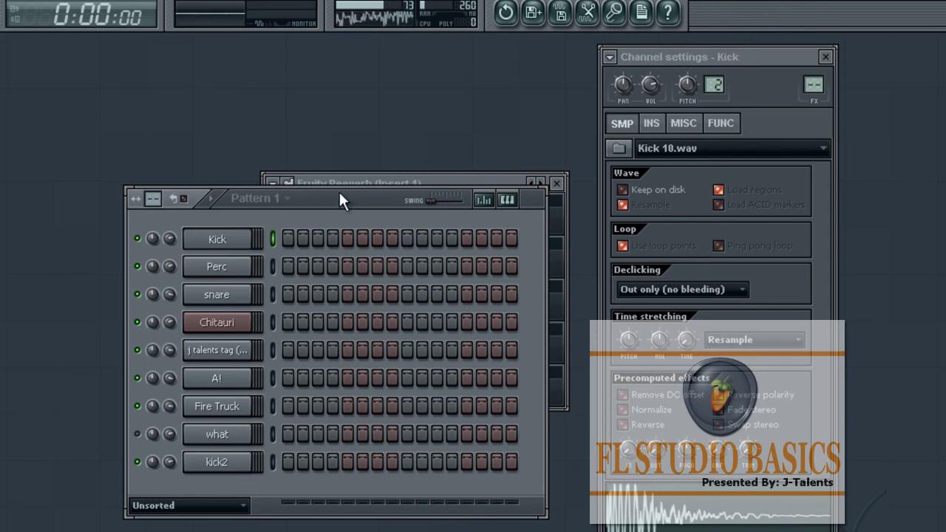
pyautogui.moveTo(340, 199); pyautogui.dragTo(320, 119)
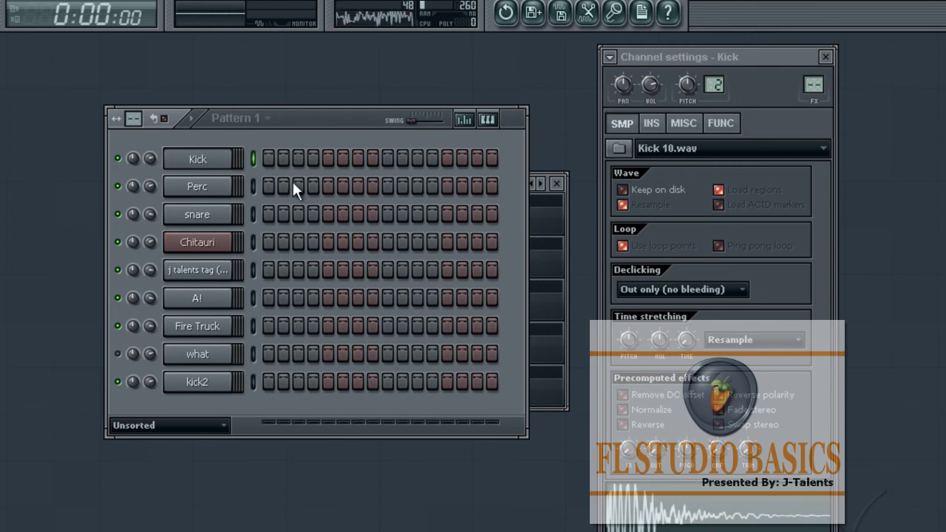
# Light Kick steps 1 and 4 in the emptied Channel Rack grid.
pyautogui.moveTo(298, 123); pyautogui.dragTo(302, 130)
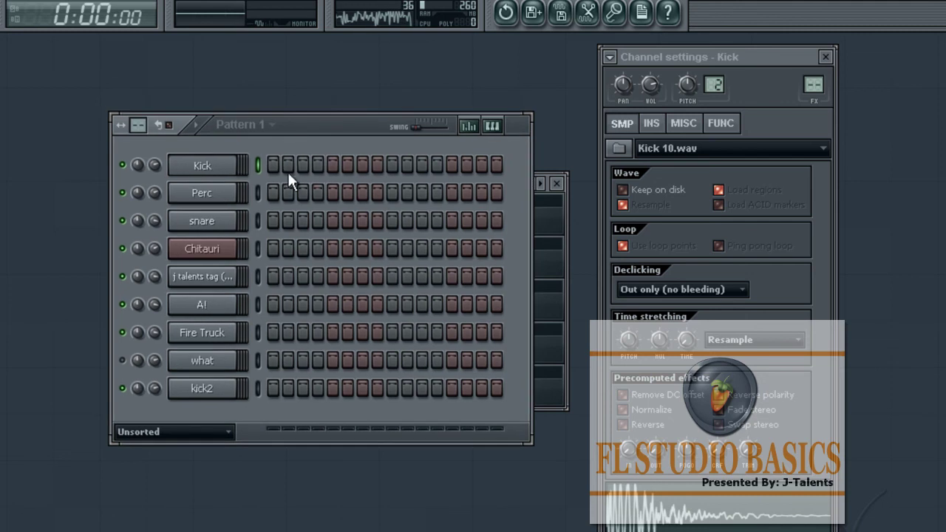
pyautogui.click(272, 166)
pyautogui.click(318, 166)
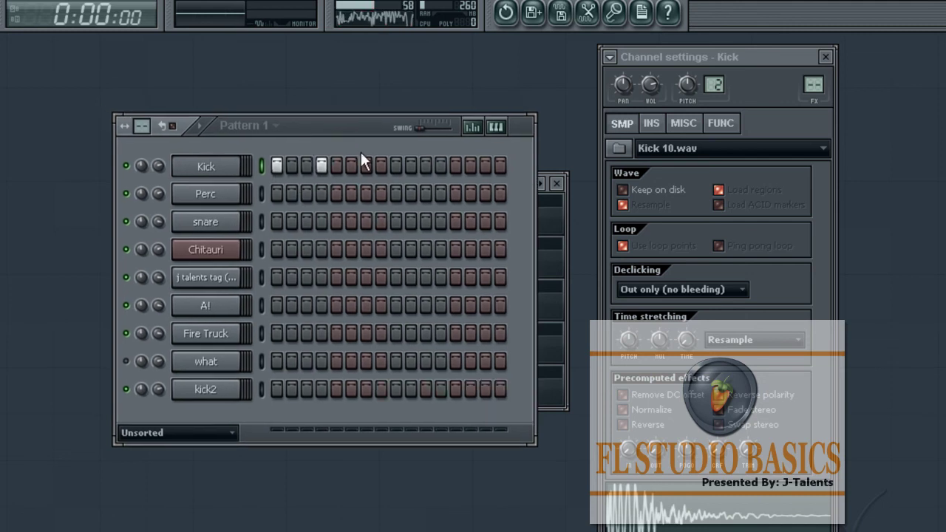
pyautogui.moveTo(342, 129); pyautogui.dragTo(353, 252)
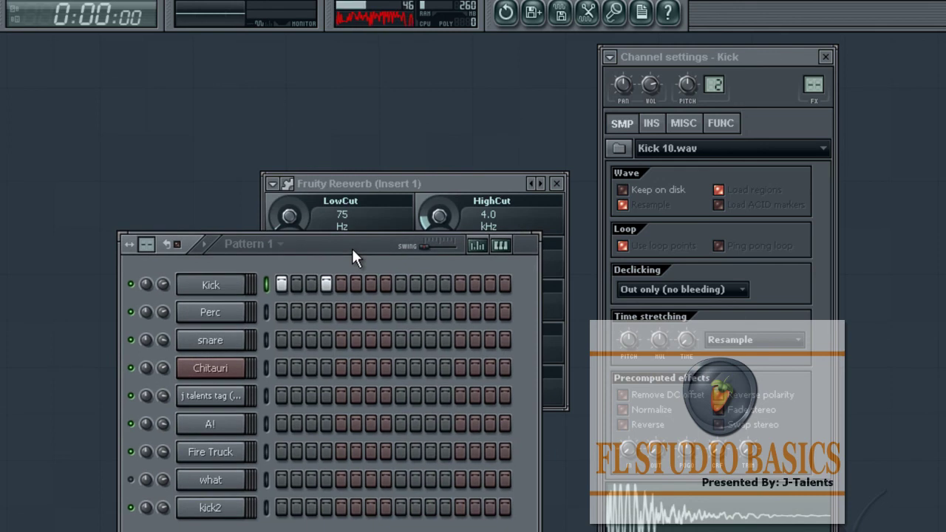